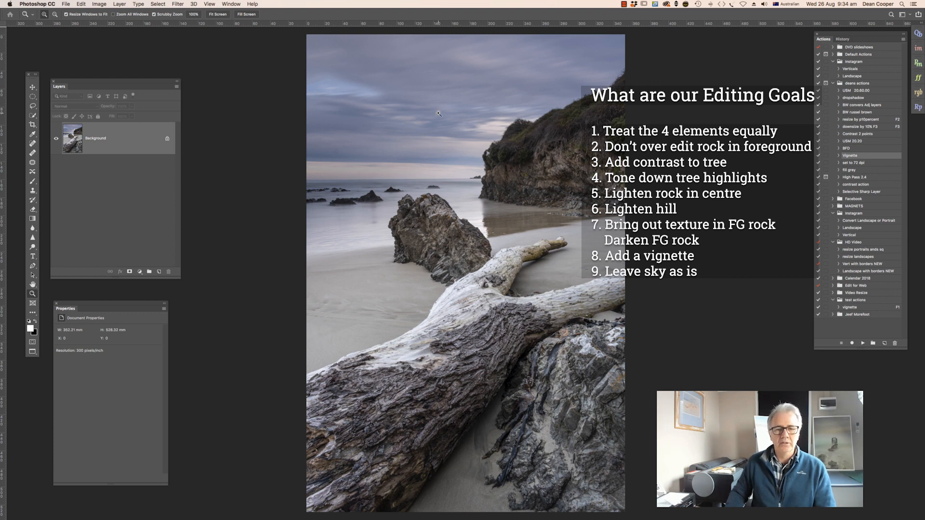
Duplicate the Background layer and add a Black & White adjustment layer above the copy.
key("super+j")
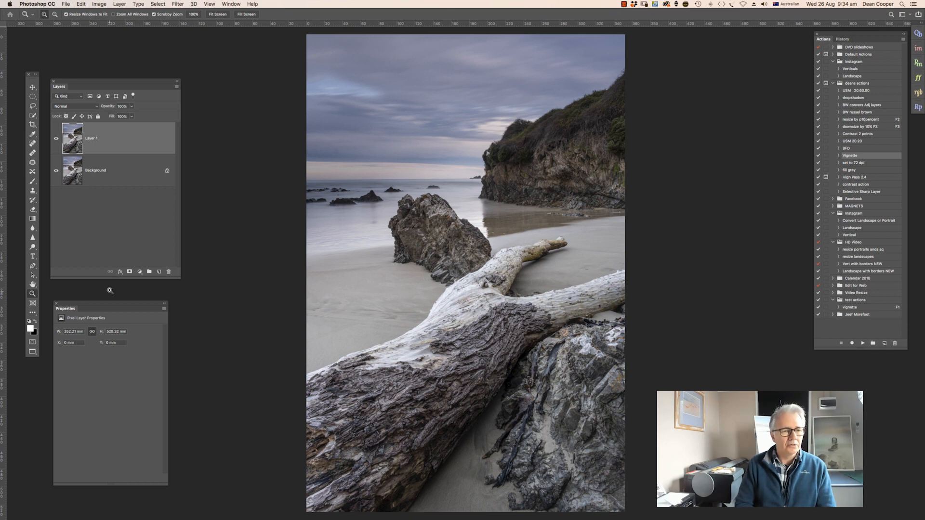
left_click(142, 274)
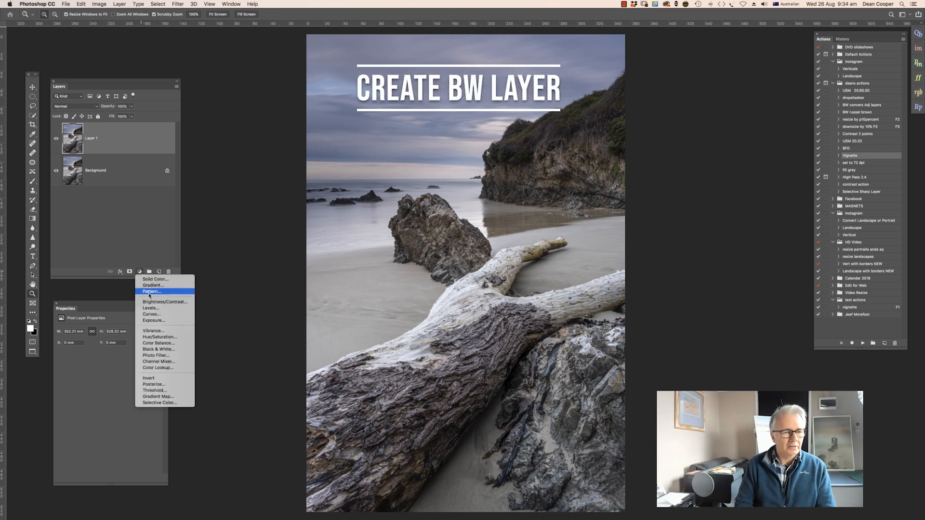
left_click(161, 350)
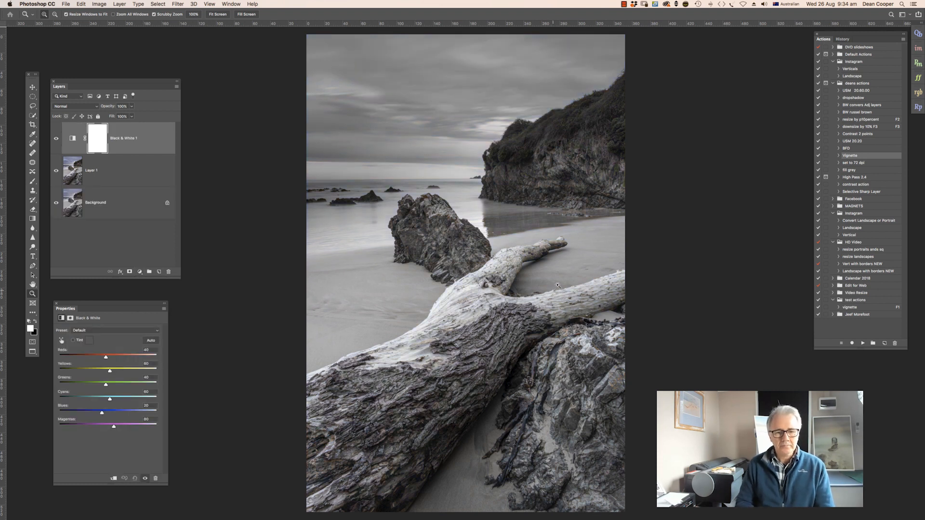
Adjust the black-and-white conversion: Reds about 156, Yellows about 232, Cyans 20 and Blues 31.
left_click_drag(109, 372, 135, 377)
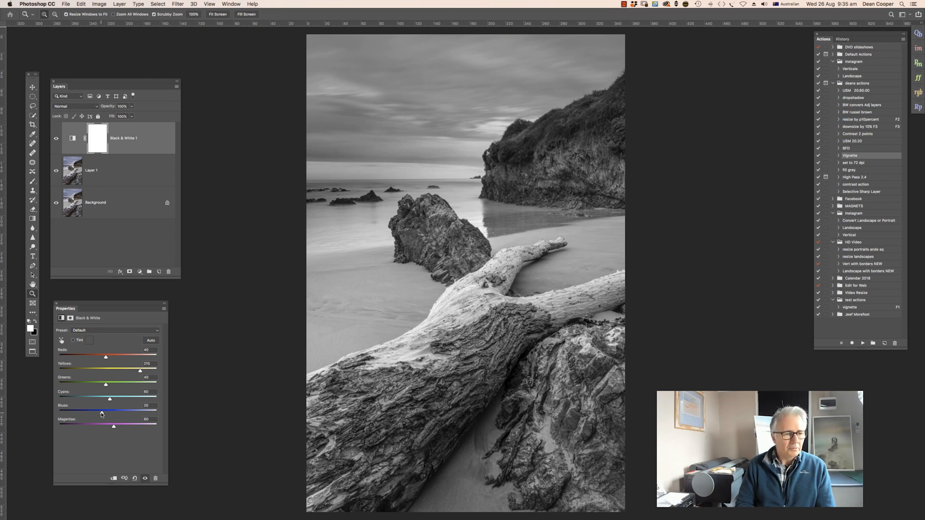
mouse_move(99, 414)
left_mouse_down()
mouse_move(60, 416)
mouse_move(104, 415)
left_mouse_up()
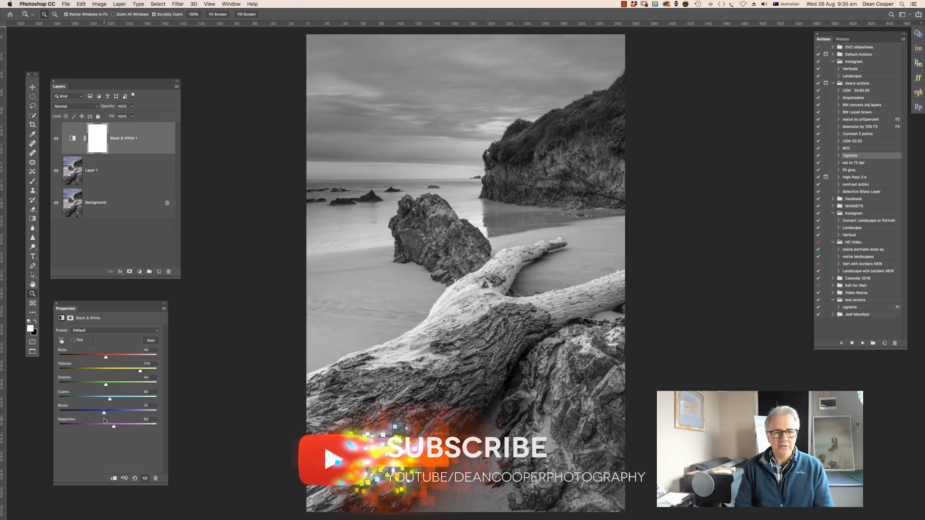
left_click_drag(103, 415, 103, 416)
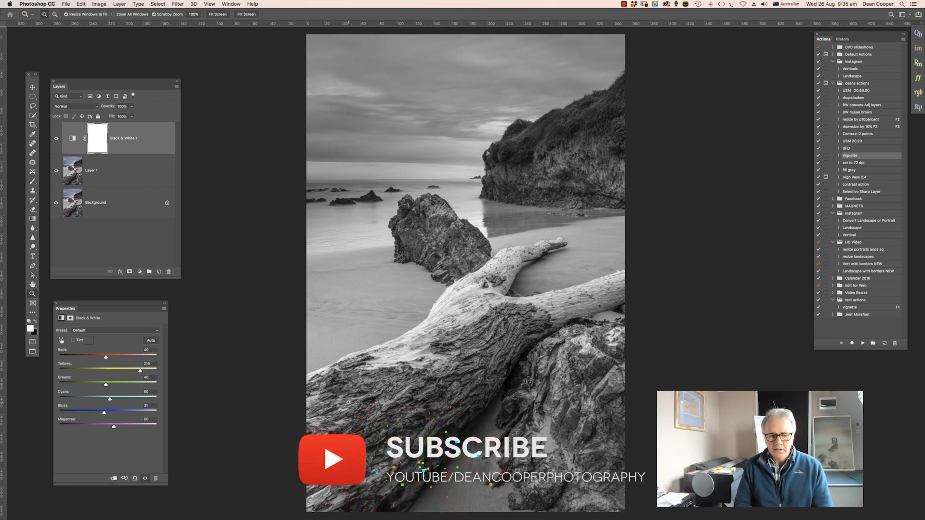
mouse_move(110, 400)
left_mouse_down()
mouse_move(94, 401)
mouse_move(127, 401)
mouse_move(101, 401)
left_mouse_up()
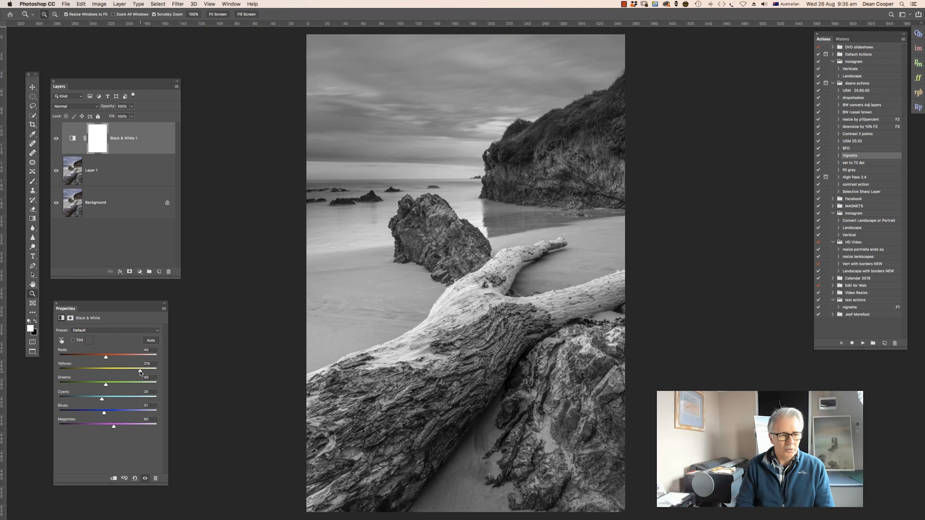
mouse_move(144, 372)
left_mouse_down()
mouse_move(93, 356)
mouse_move(129, 367)
left_mouse_up()
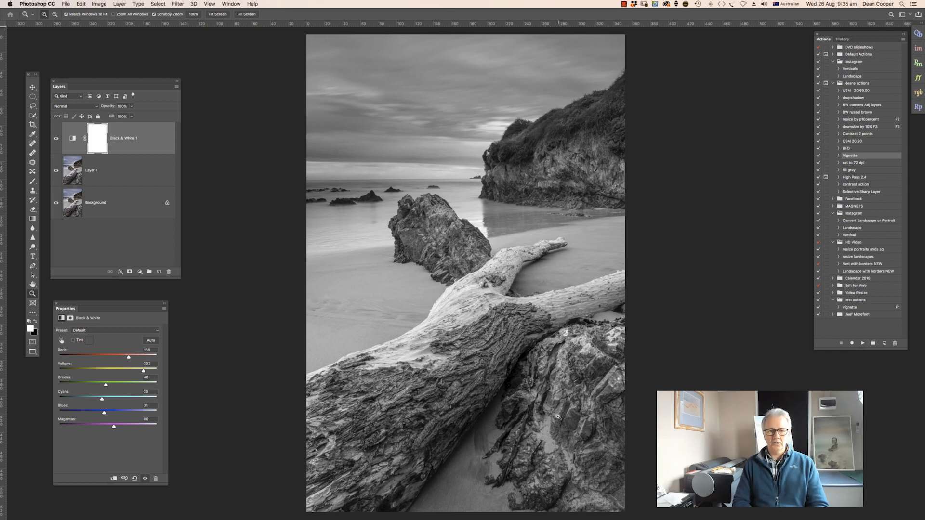
Add a Curves adjustment layer that lightens the image, with points at input 103, output 138 and input 177, output 204.
left_click(140, 272)
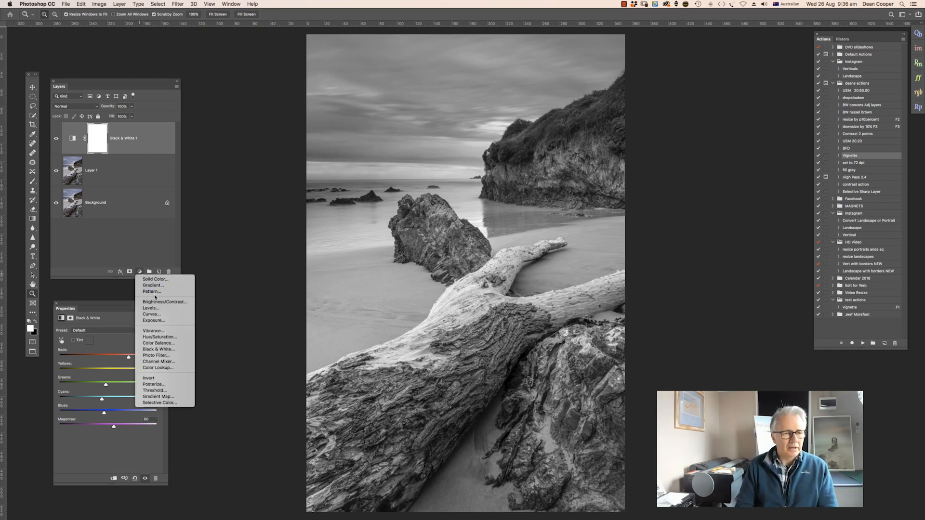
left_click(156, 316)
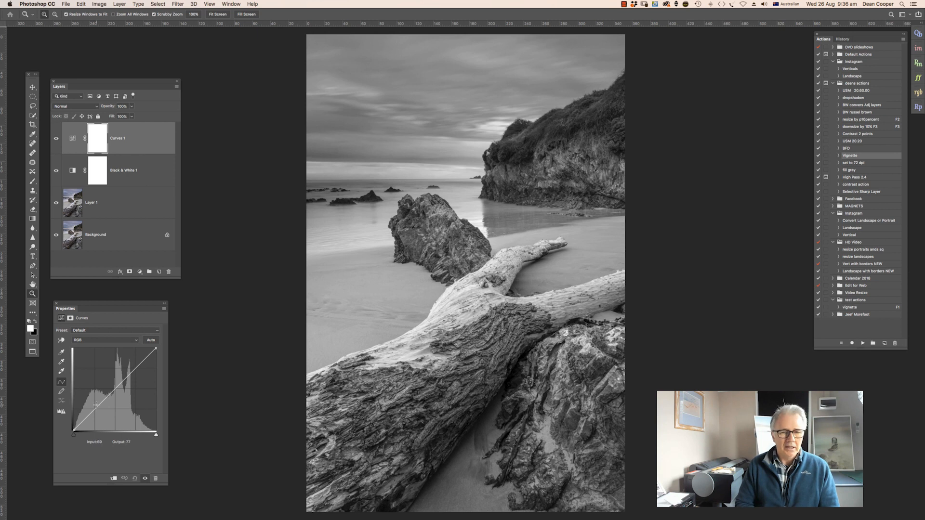
left_click_drag(107, 397, 107, 386)
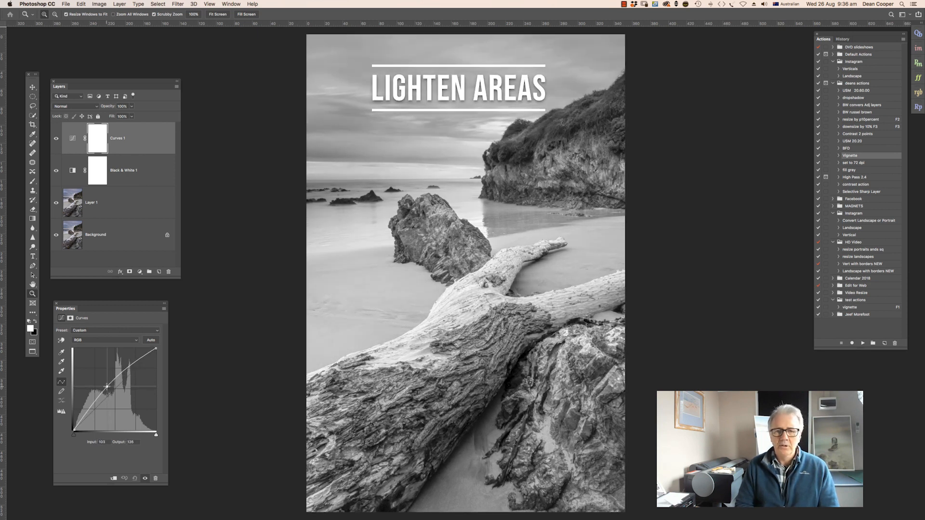
key("super+equal")
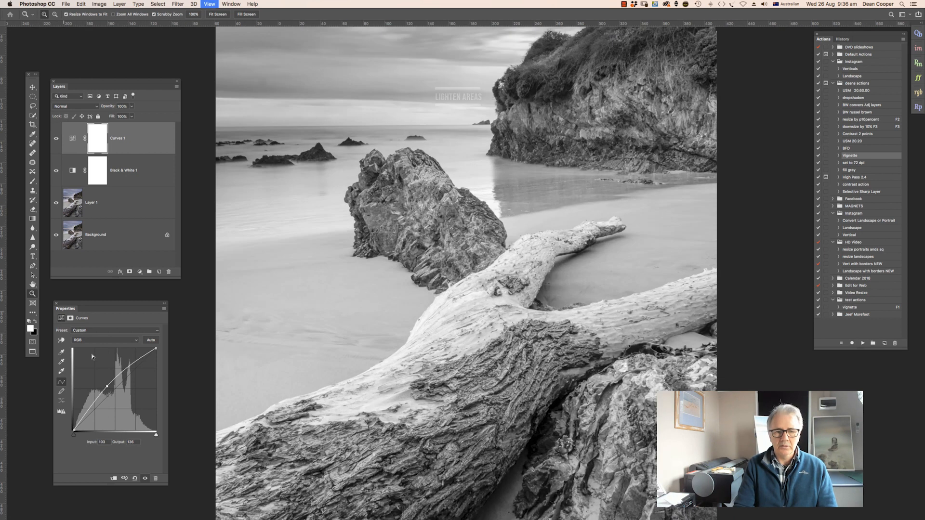
key("super+r")
left_click_drag(439, 244, 373, 374)
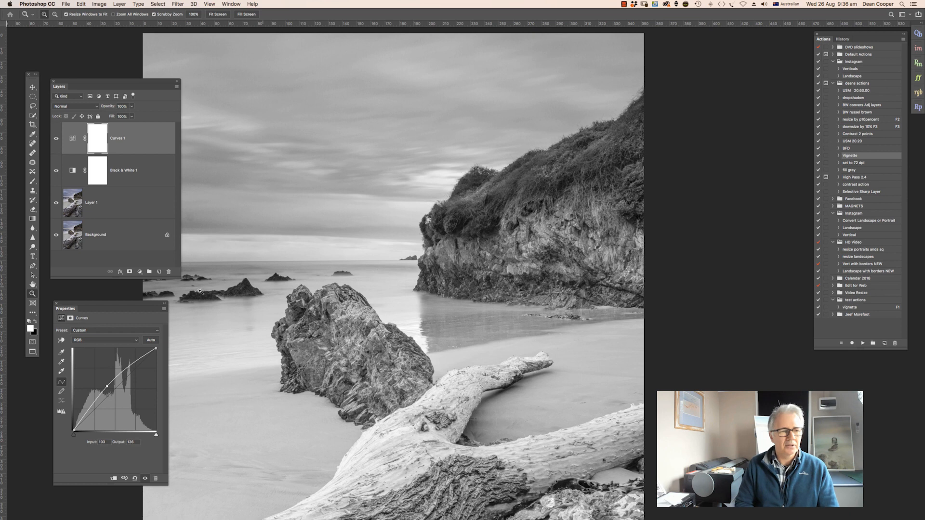
left_click_drag(130, 365, 131, 365)
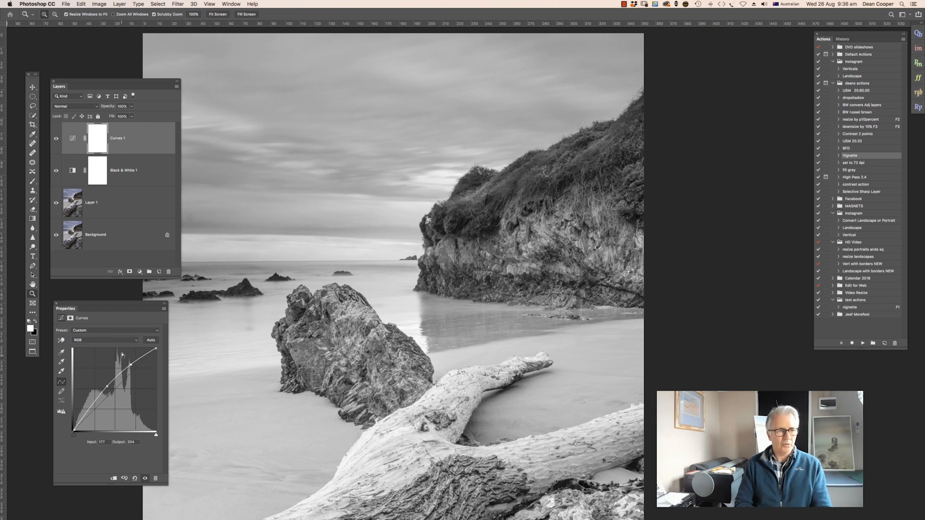
Invert the Curves layer mask to black and set up an enlarged soft round brush with 0% hardness and reduced opacity and flow.
key("super+i")
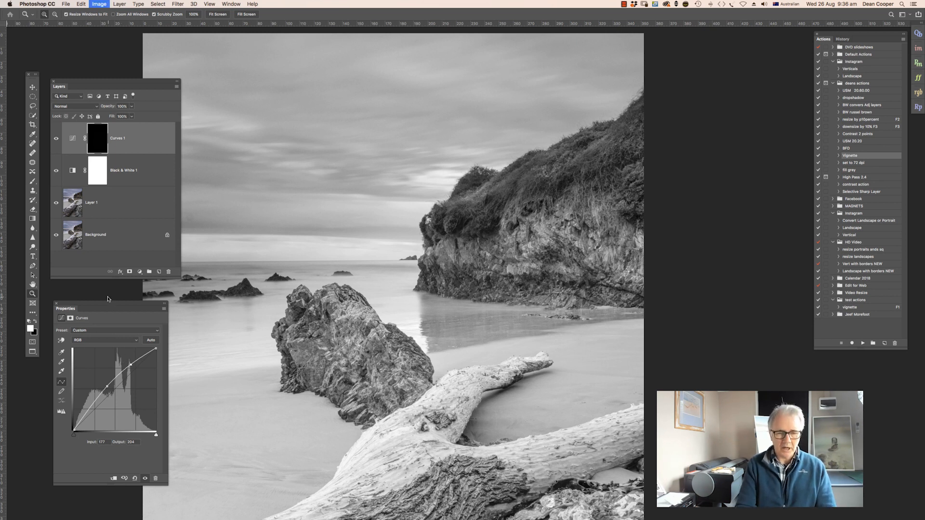
key("b")
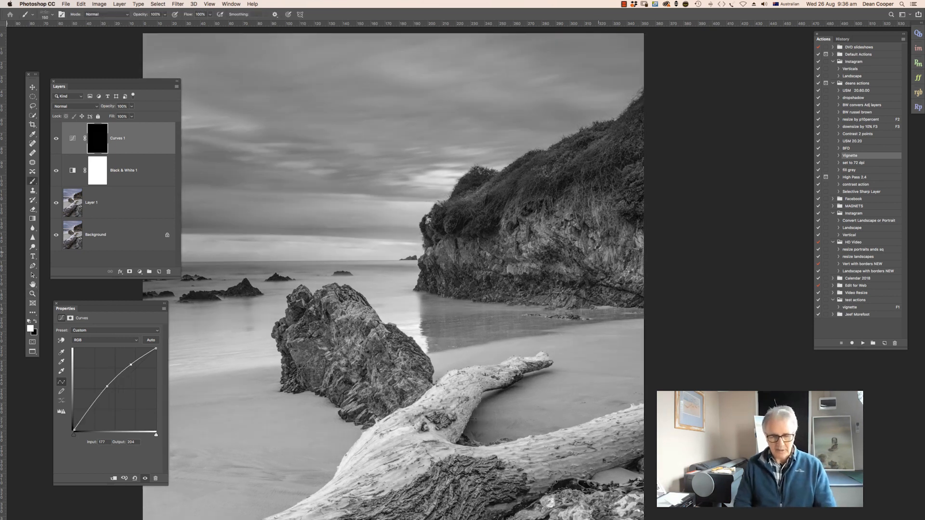
left_click(48, 15)
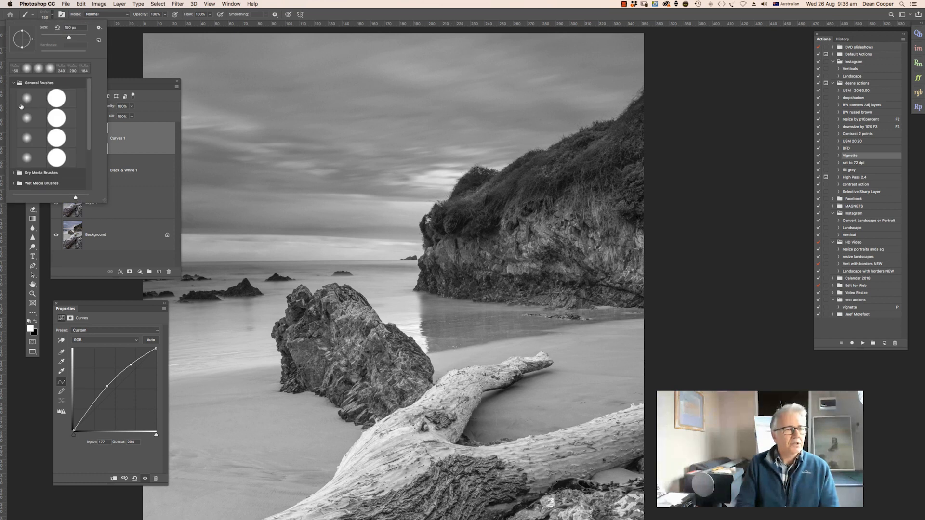
left_click(27, 98)
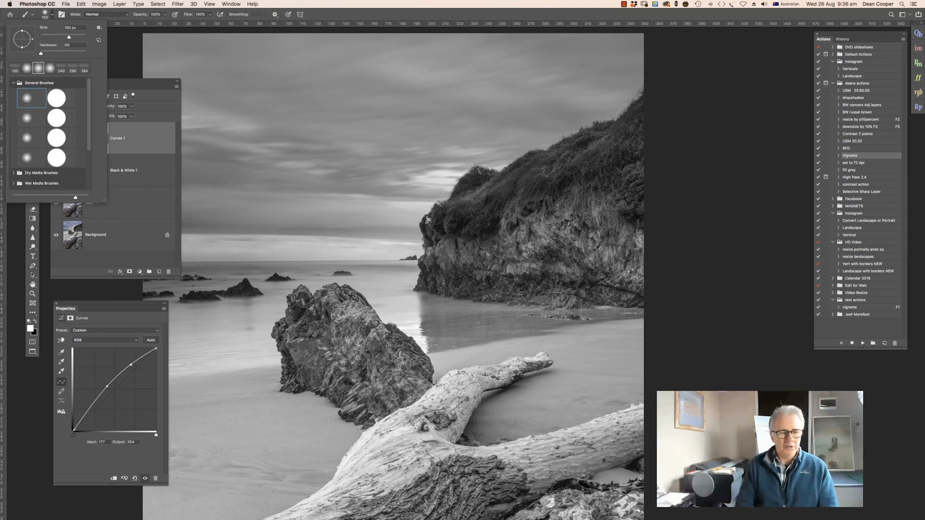
left_click(332, 326)
left_click_drag(326, 325, 375, 325)
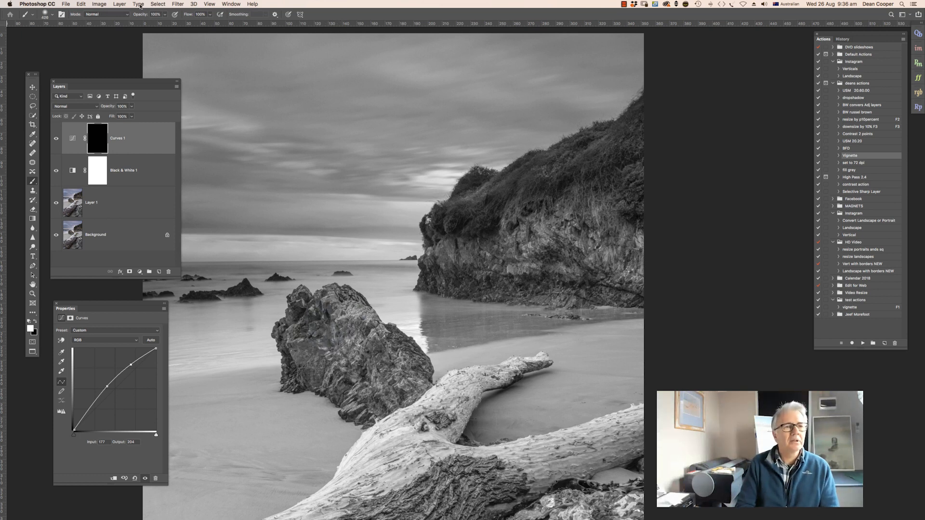
left_click(165, 15)
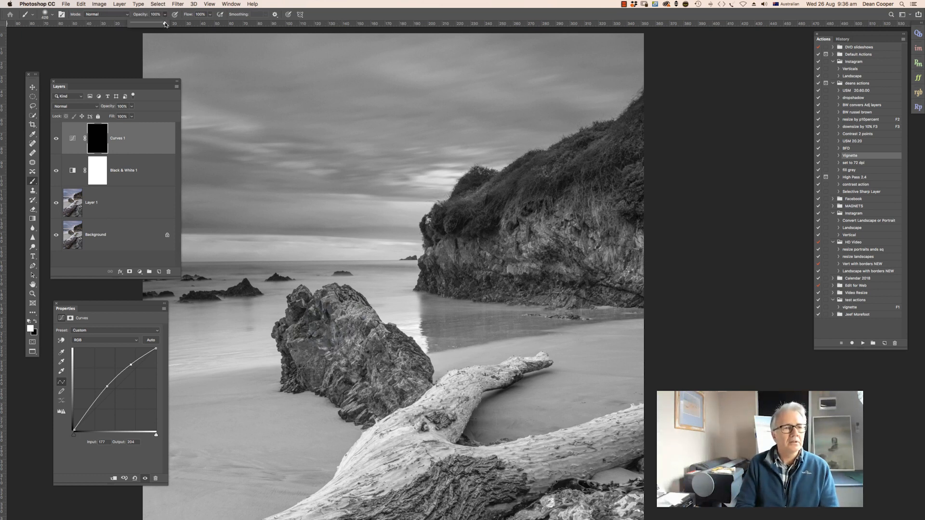
left_click_drag(151, 24, 145, 24)
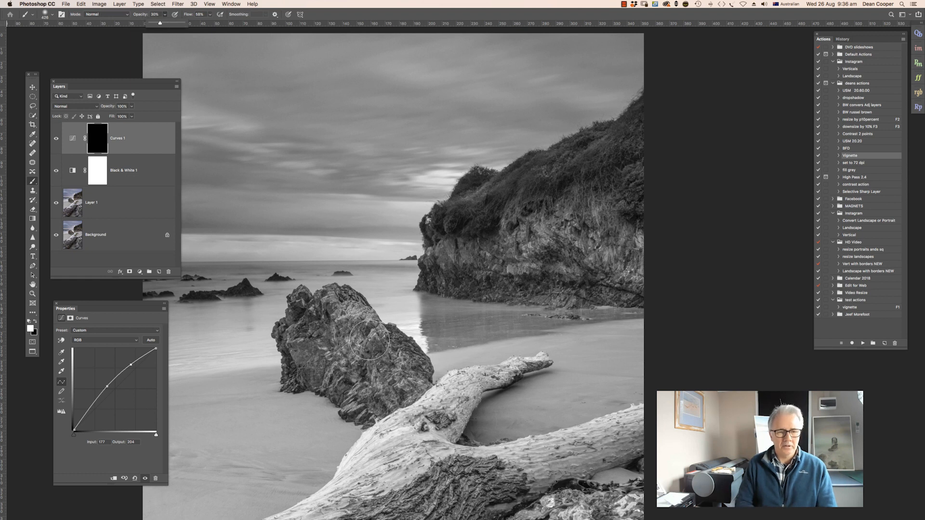
Paint white on the Curves mask over the rock in the centre and the hill to lighten them.
left_click(375, 358)
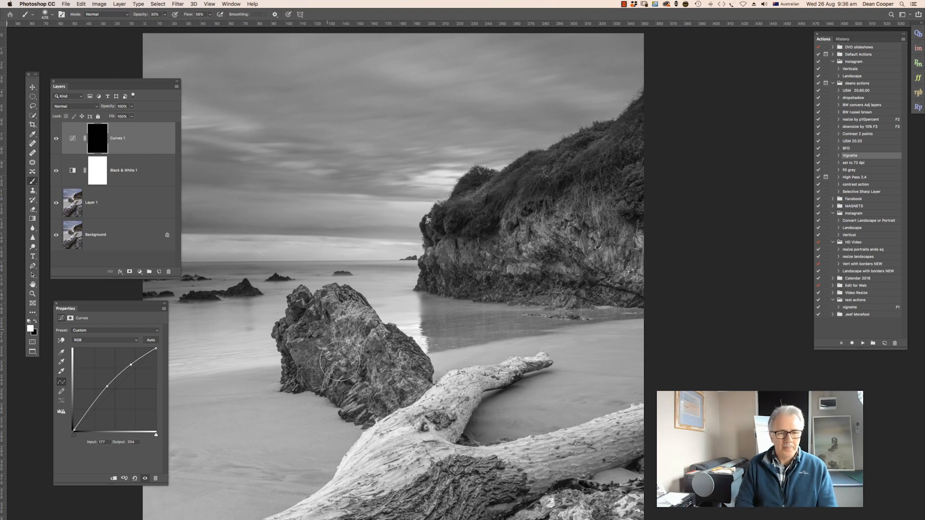
mouse_move(313, 329)
left_mouse_down()
mouse_move(344, 383)
mouse_move(378, 373)
mouse_move(361, 332)
mouse_move(390, 366)
mouse_move(328, 325)
mouse_move(311, 339)
left_mouse_up()
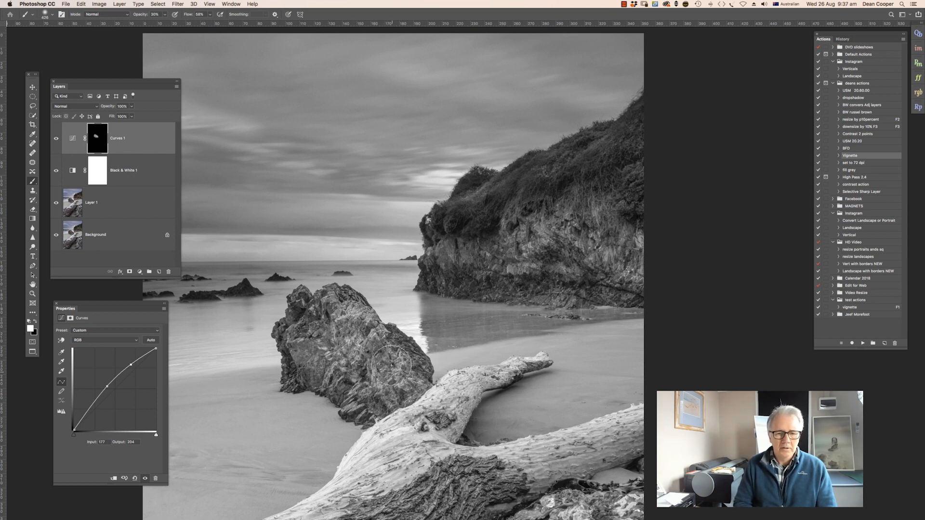
key("space")
mouse_move(530, 228)
left_mouse_down()
mouse_move(393, 316)
mouse_move(519, 306)
mouse_move(519, 271)
left_mouse_up()
key("ctrl+r")
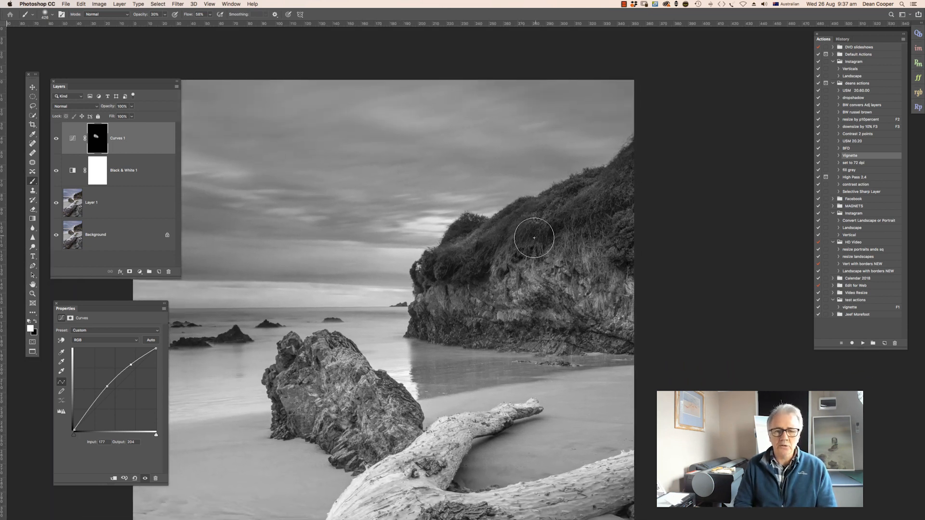
mouse_move(500, 245)
left_mouse_down()
mouse_move(452, 268)
mouse_move(522, 235)
mouse_move(444, 274)
mouse_move(545, 230)
left_mouse_up()
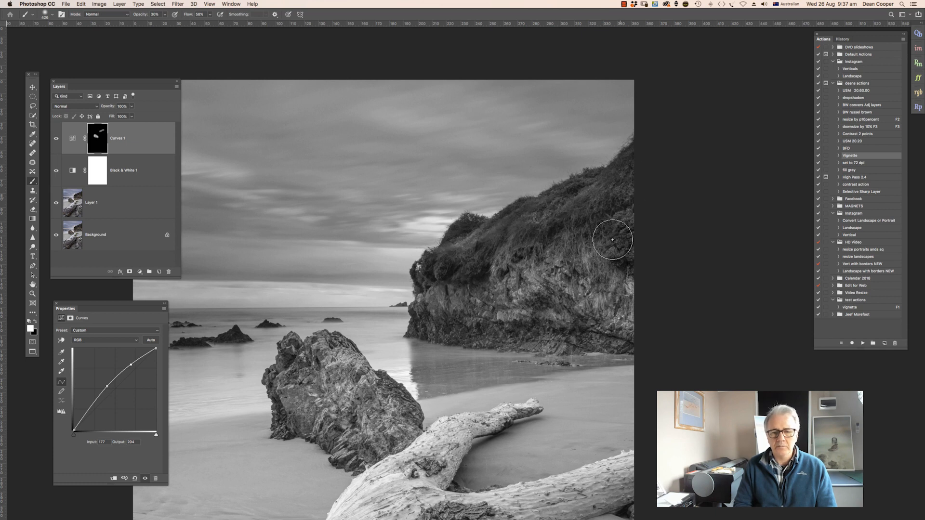
mouse_move(506, 308)
left_mouse_down()
mouse_move(445, 319)
mouse_move(592, 317)
mouse_move(575, 280)
mouse_move(462, 267)
mouse_move(532, 248)
mouse_move(577, 210)
mouse_move(545, 237)
mouse_move(578, 313)
mouse_move(615, 296)
mouse_move(608, 300)
mouse_move(607, 229)
left_mouse_up()
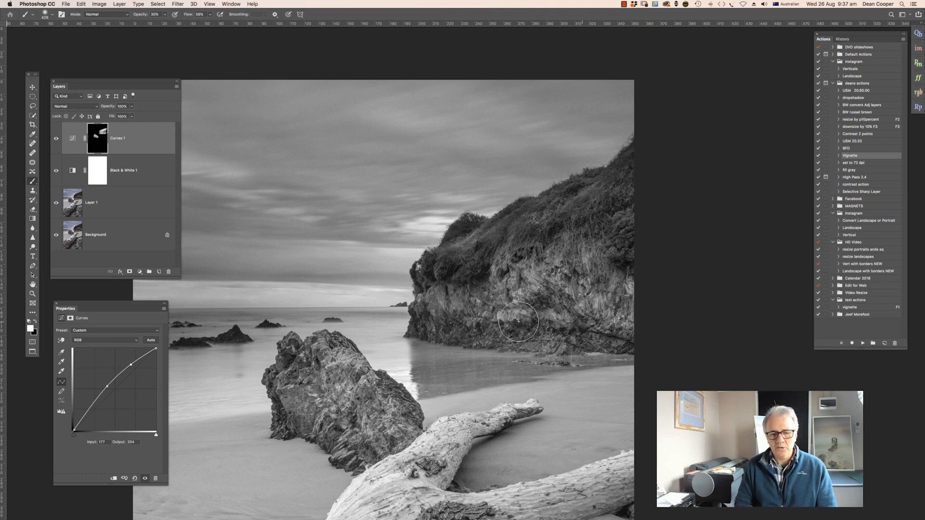
mouse_move(585, 240)
left_mouse_down()
mouse_move(552, 235)
mouse_move(551, 274)
mouse_move(553, 261)
left_mouse_up()
Paint white on the Curves mask over the foreground rock beside the driftwood to lighten its surface.
left_click_drag(512, 417, 555, 112)
key("super+r")
mouse_move(453, 224)
left_mouse_down()
mouse_move(360, 135)
mouse_move(457, 126)
left_mouse_up()
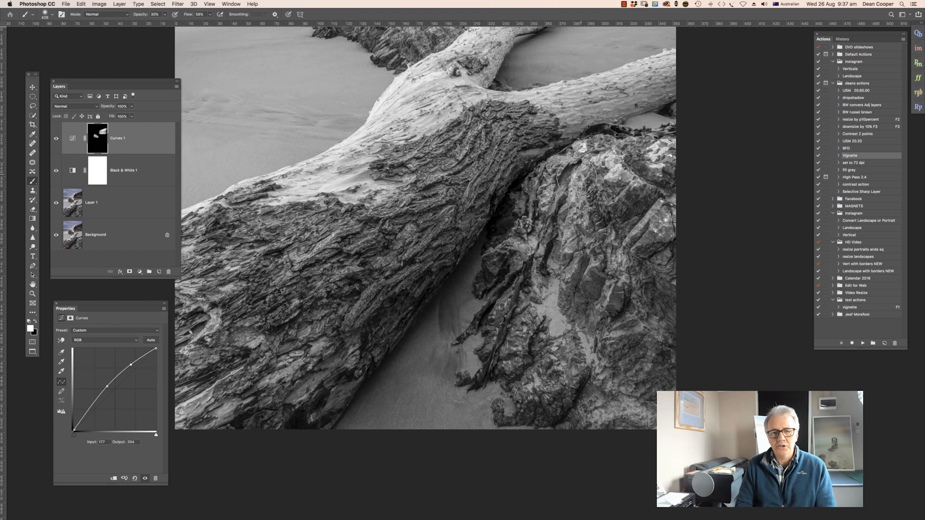
mouse_move(641, 159)
left_mouse_down()
mouse_move(564, 226)
mouse_move(610, 187)
mouse_move(568, 218)
mouse_move(585, 205)
mouse_move(501, 293)
mouse_move(522, 259)
mouse_move(500, 312)
left_mouse_up()
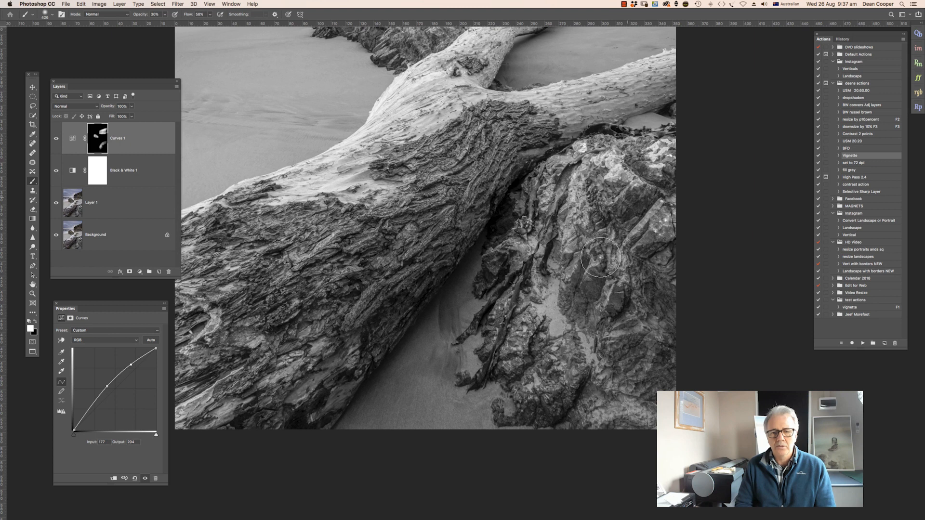
left_click_drag(583, 277, 572, 172)
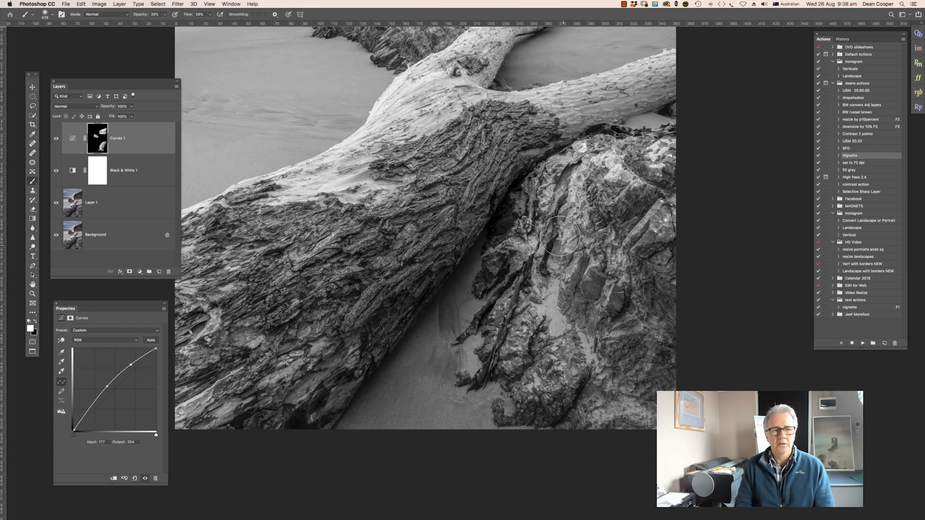
Compare the image with and without the Curves lightening by toggling that layer's visibility, leaving it visible.
left_click(56, 138)
left_click(56, 139)
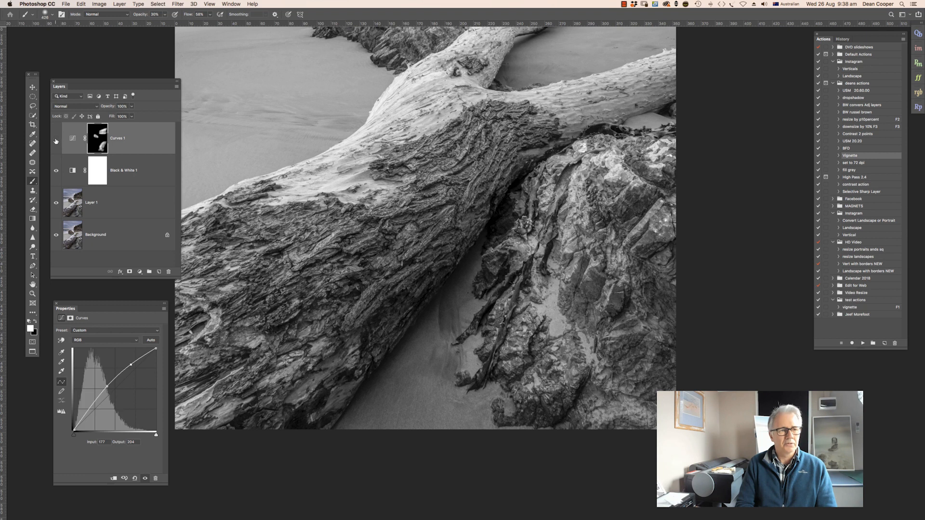
left_click(56, 139)
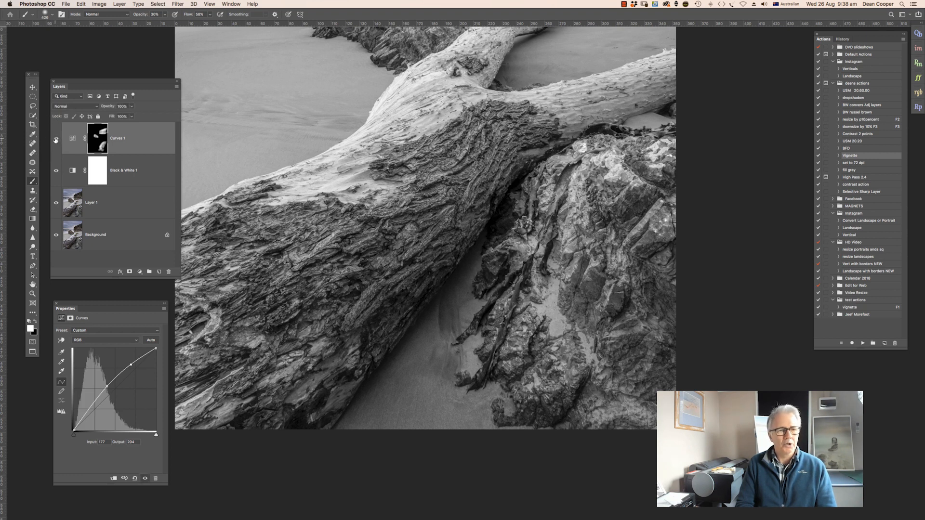
left_click(56, 139)
left_click(56, 139)
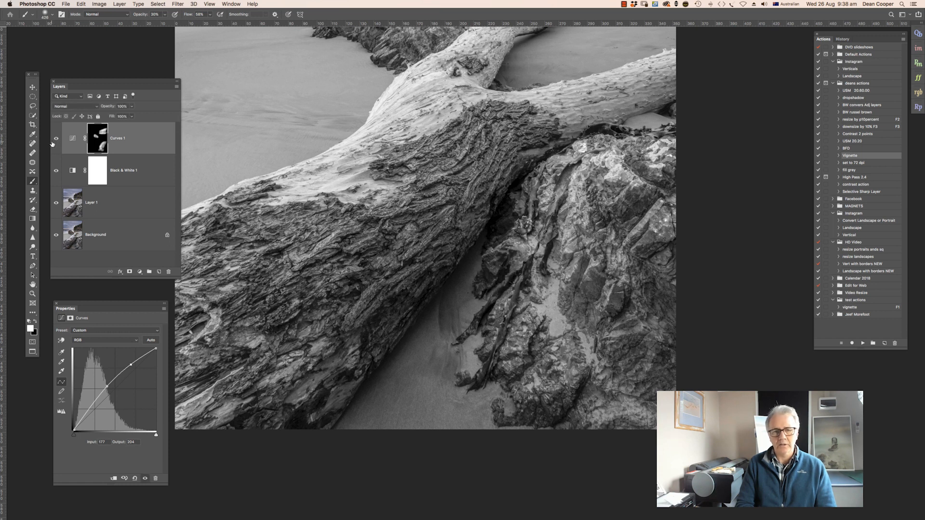
left_click(56, 140)
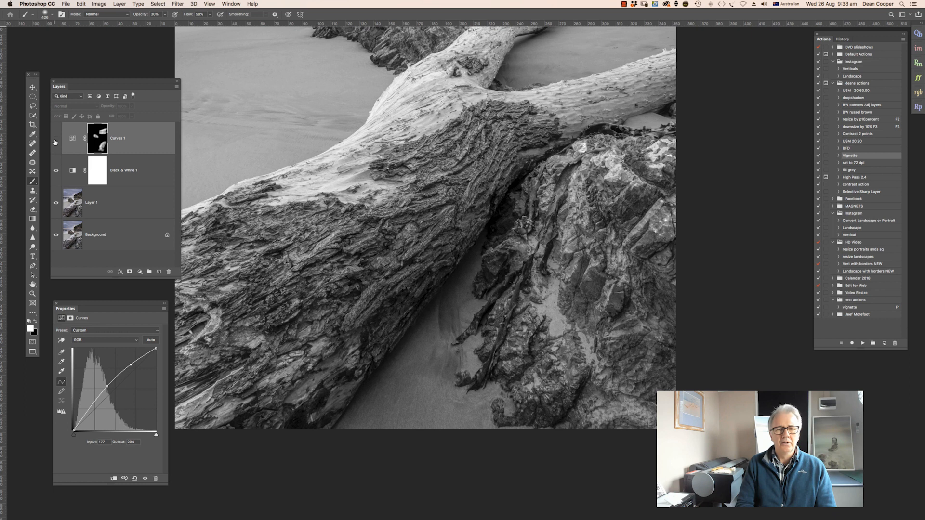
left_click(56, 139)
mouse_move(449, 169)
left_mouse_down()
mouse_move(471, 263)
mouse_move(502, 296)
left_mouse_up()
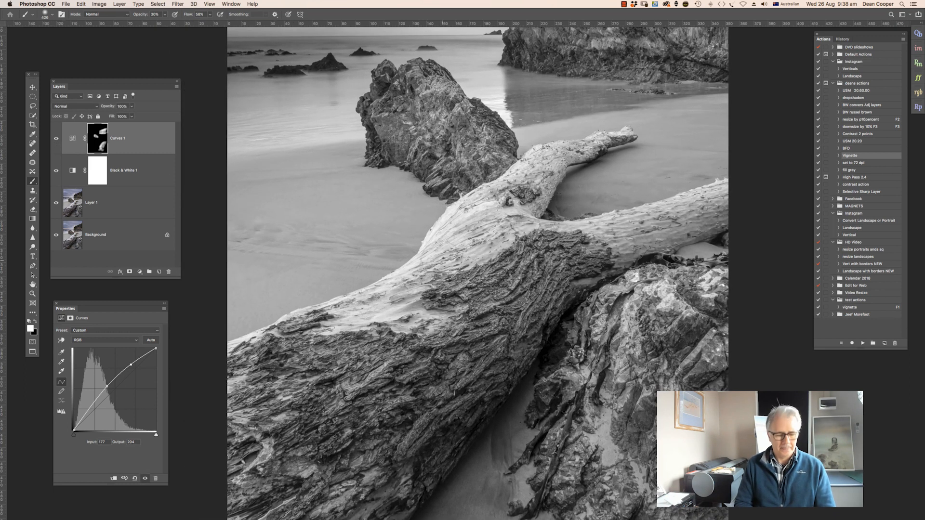
key("z")
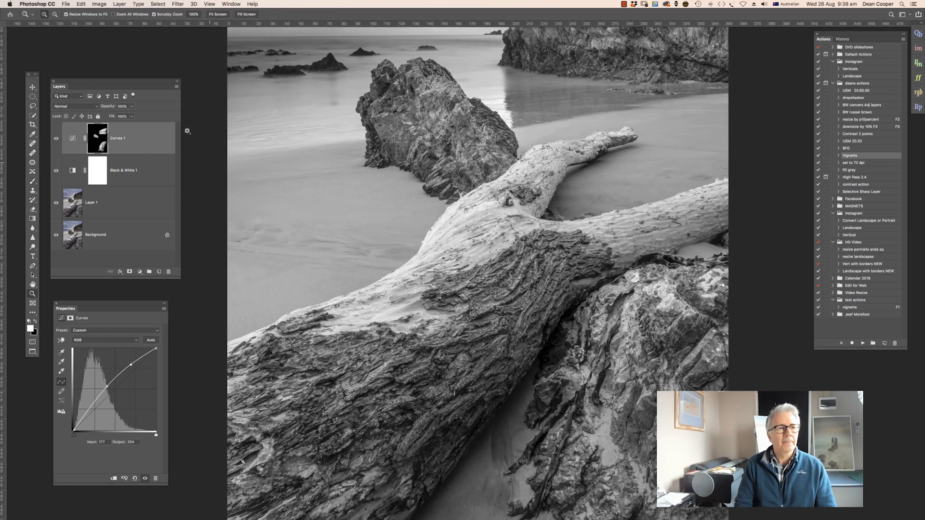
Fit the whole image in view and compare it with and without the rock and hill lightening from Curves 1.
left_click(216, 15)
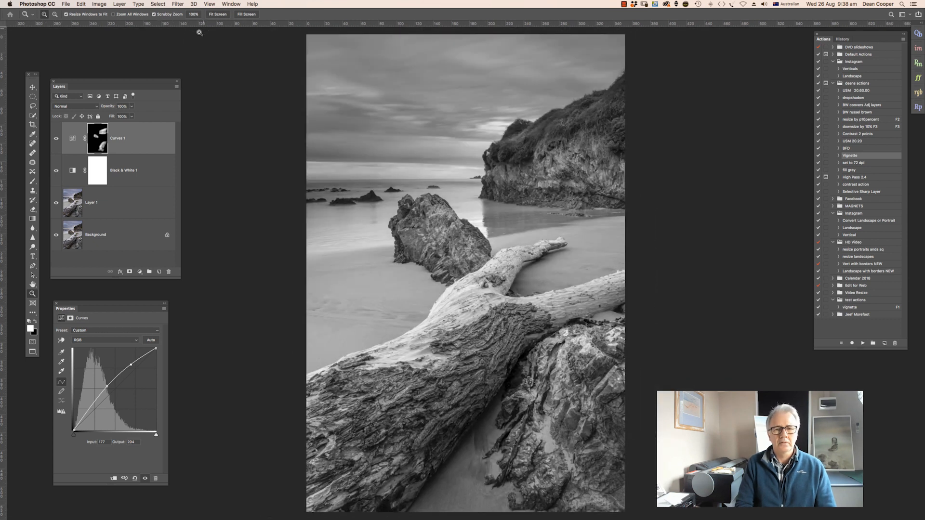
left_click(56, 139)
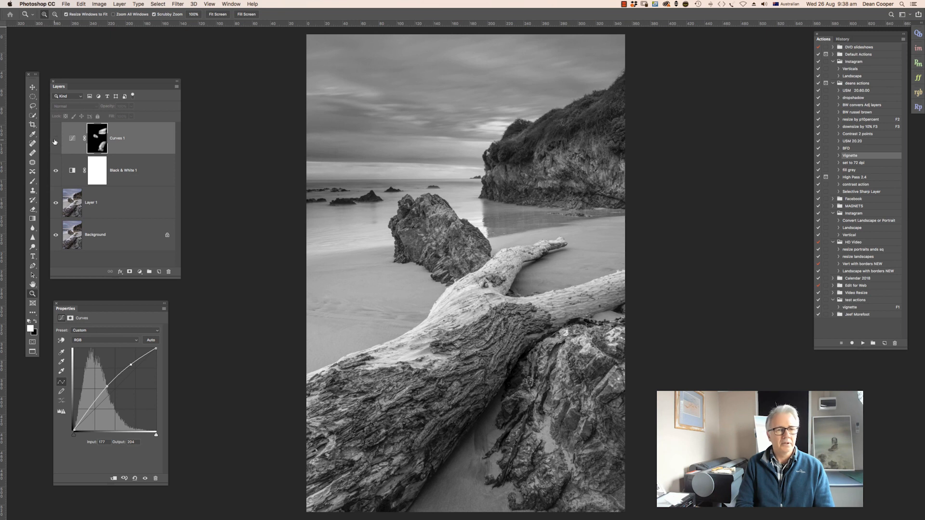
left_click(55, 139)
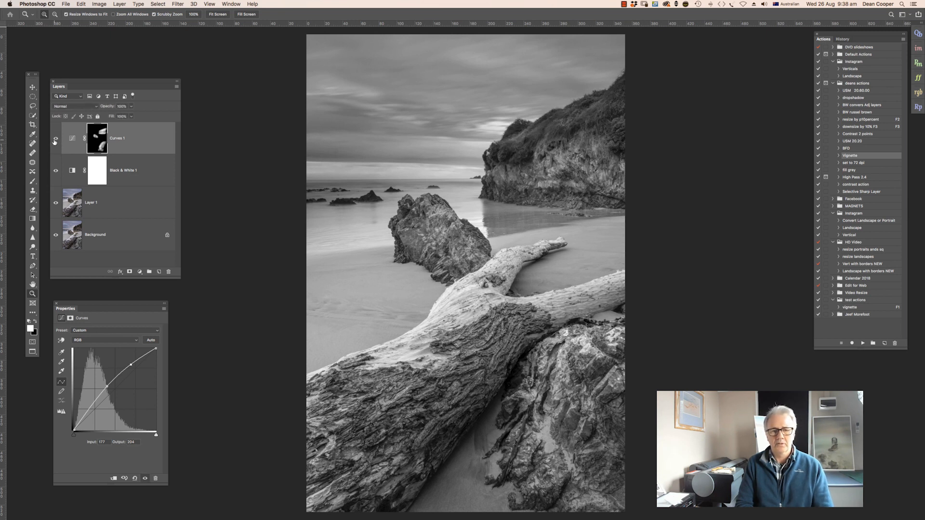
left_click(56, 140)
left_click(53, 143)
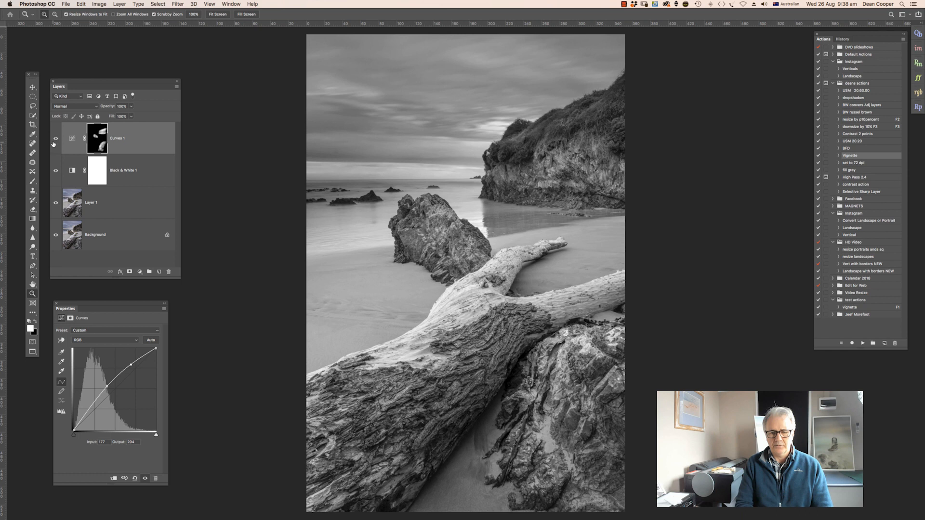
left_click(54, 143)
left_click(53, 143)
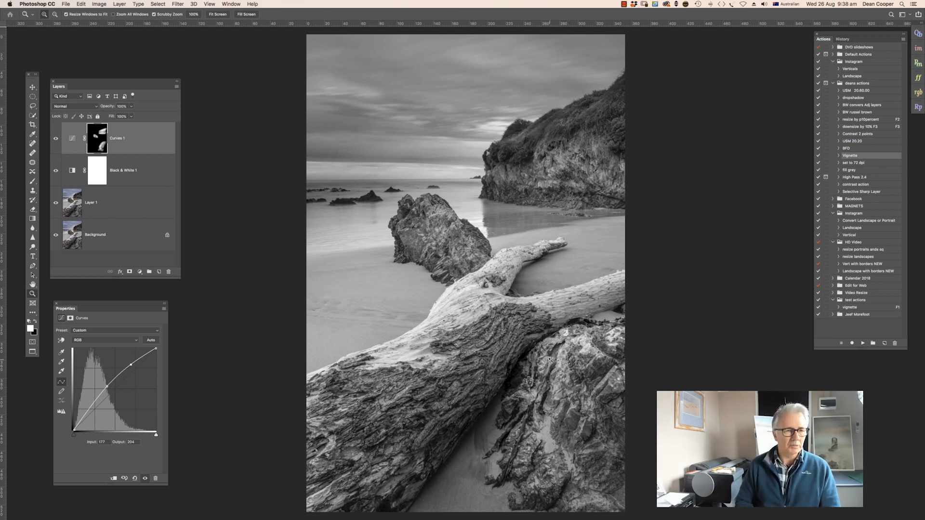
Add a second Curves adjustment that lowers the white point to about 231 and slightly darkens the brighter midtones, and invert its mask to black.
left_click(140, 272)
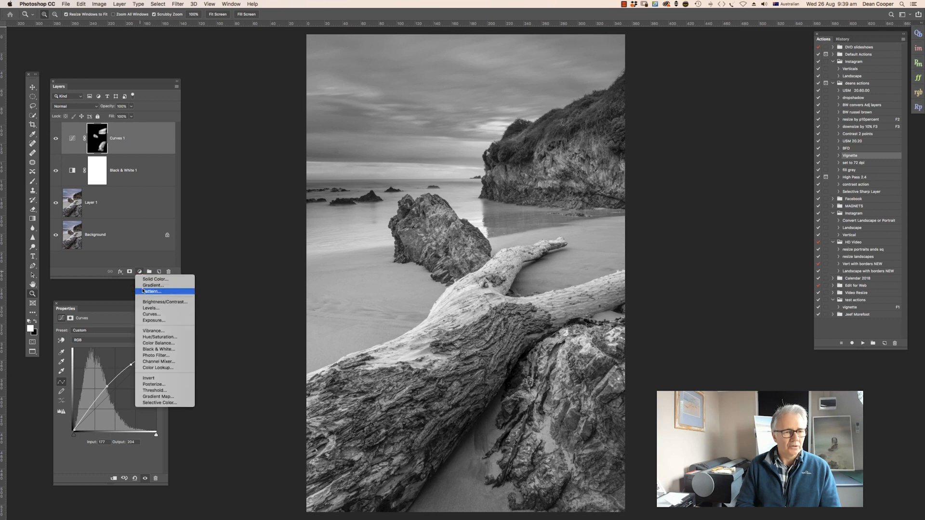
left_click(141, 314)
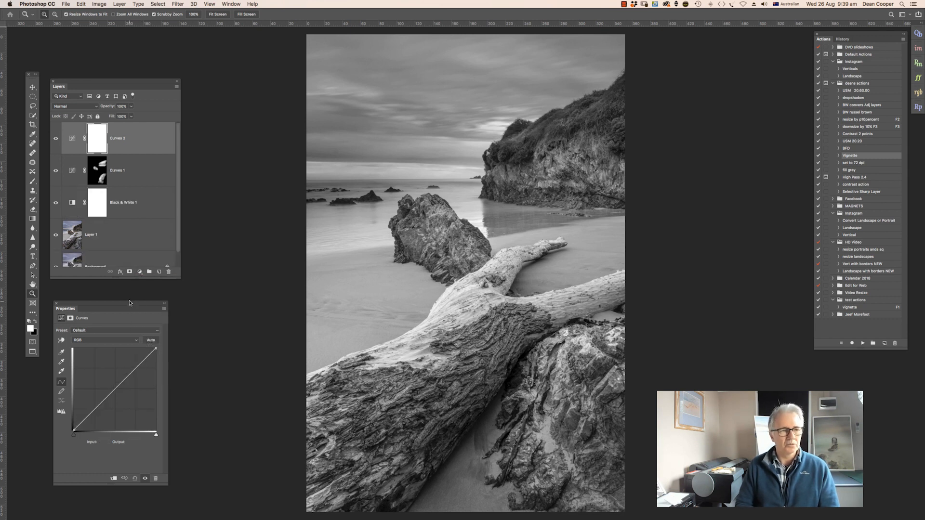
left_click_drag(126, 380, 127, 381)
left_click_drag(155, 349, 155, 358)
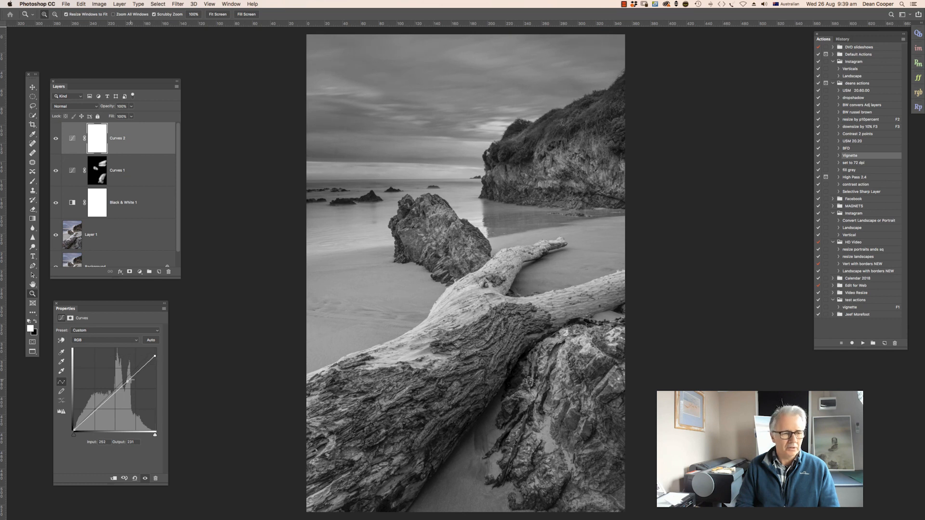
left_click_drag(128, 382, 127, 386)
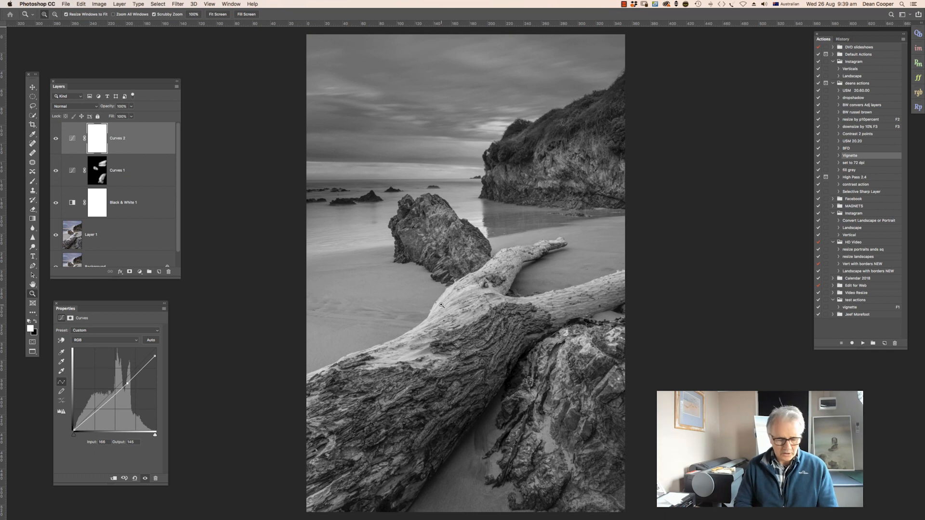
key("super+i")
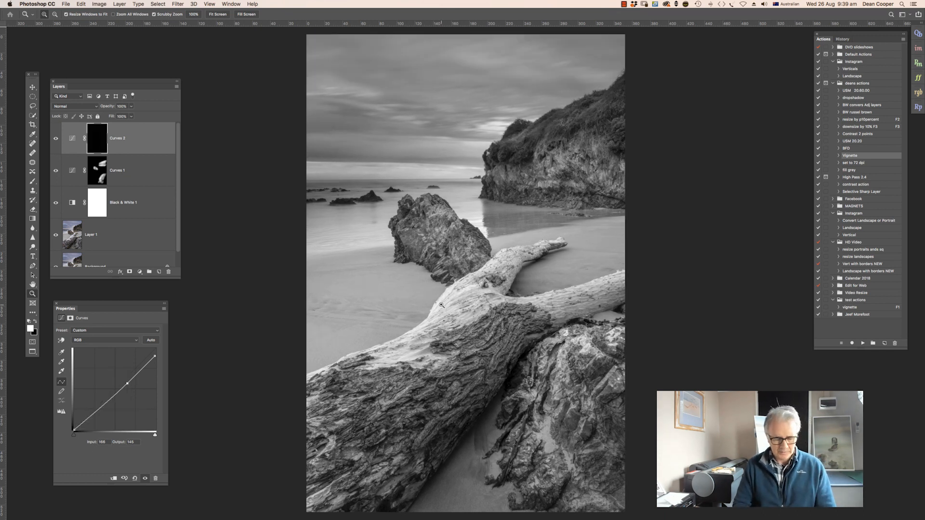
Paint white on the Curves 2 mask with the soft brush along the pale driftwood trunk and its branches to darken them.
left_click_drag(503, 332, 599, 377)
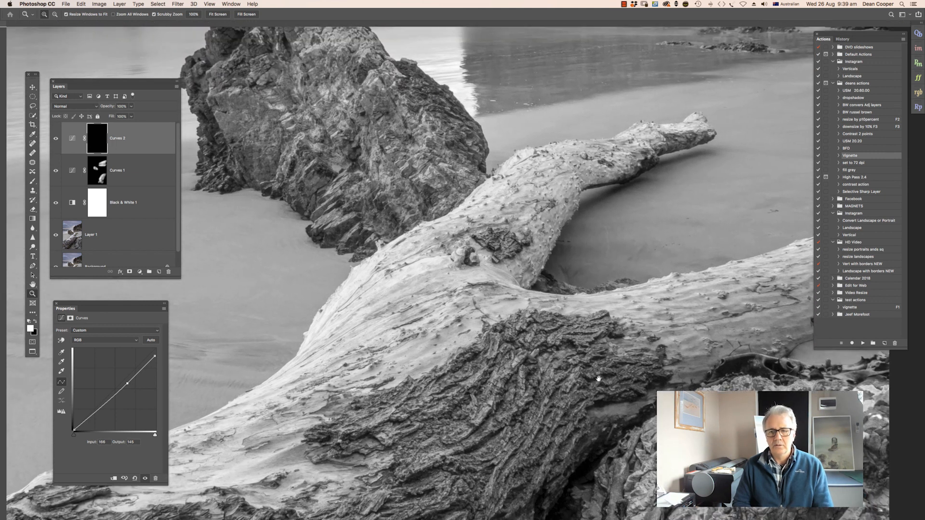
key("b")
mouse_move(519, 227)
left_mouse_down()
mouse_move(479, 244)
mouse_move(502, 232)
mouse_move(477, 229)
left_mouse_up()
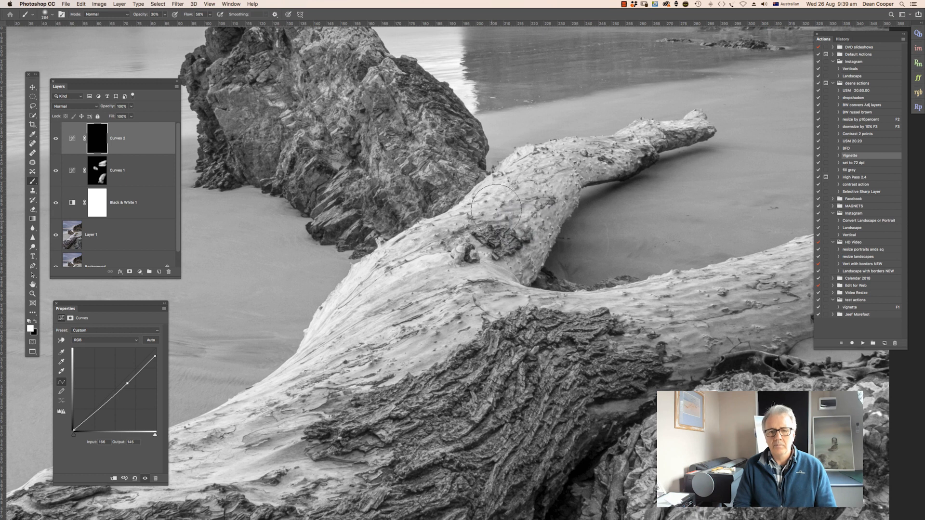
mouse_move(546, 173)
left_mouse_down()
mouse_move(451, 260)
mouse_move(521, 179)
mouse_move(430, 273)
mouse_move(343, 328)
mouse_move(347, 308)
mouse_move(328, 366)
mouse_move(349, 375)
left_mouse_up()
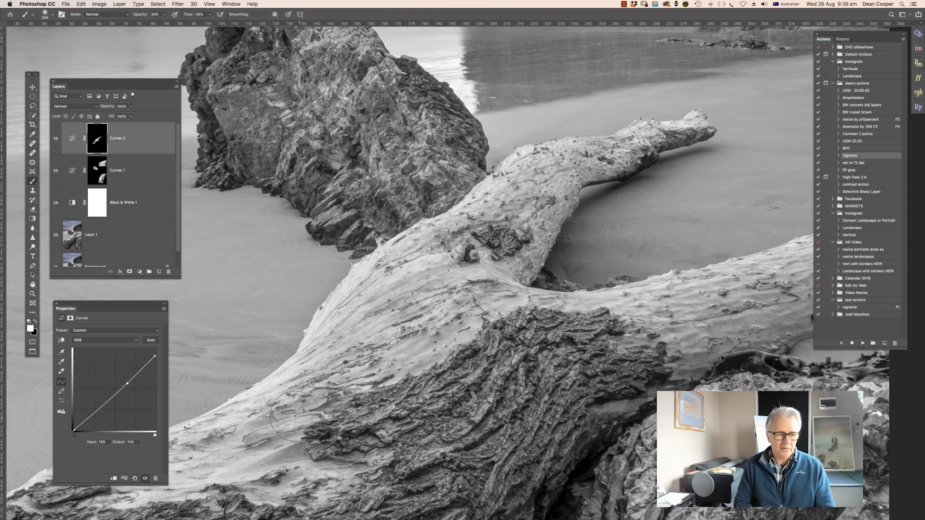
left_click_drag(416, 376, 633, 229)
key("super+r")
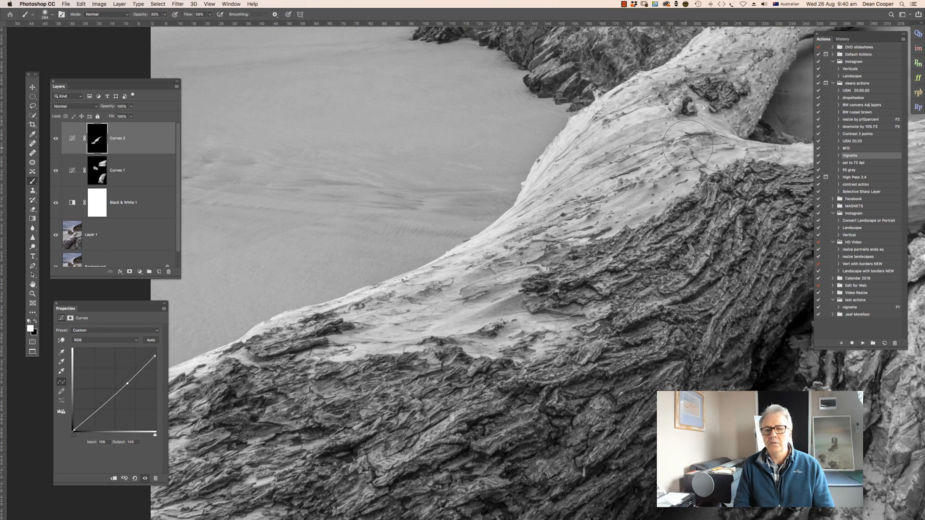
left_click_drag(734, 178, 213, 261)
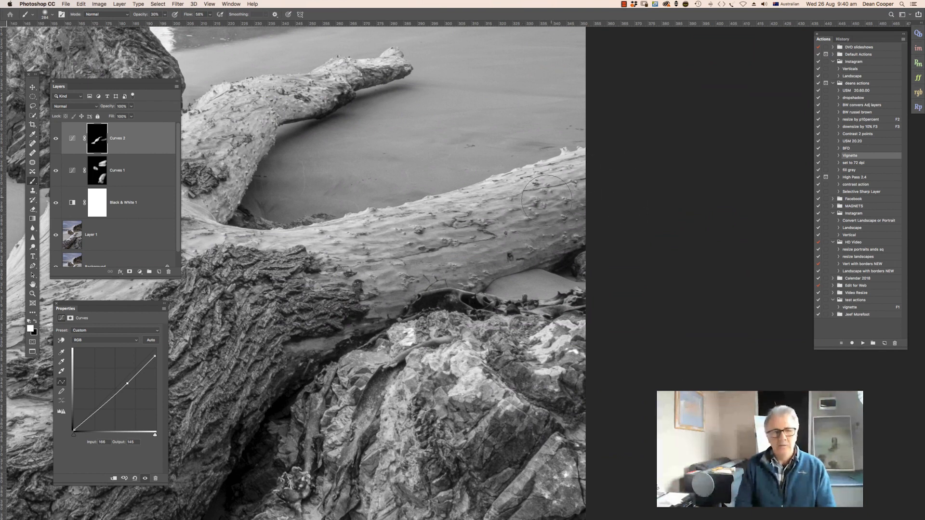
left_click_drag(503, 227, 489, 227, "ctrl+alt")
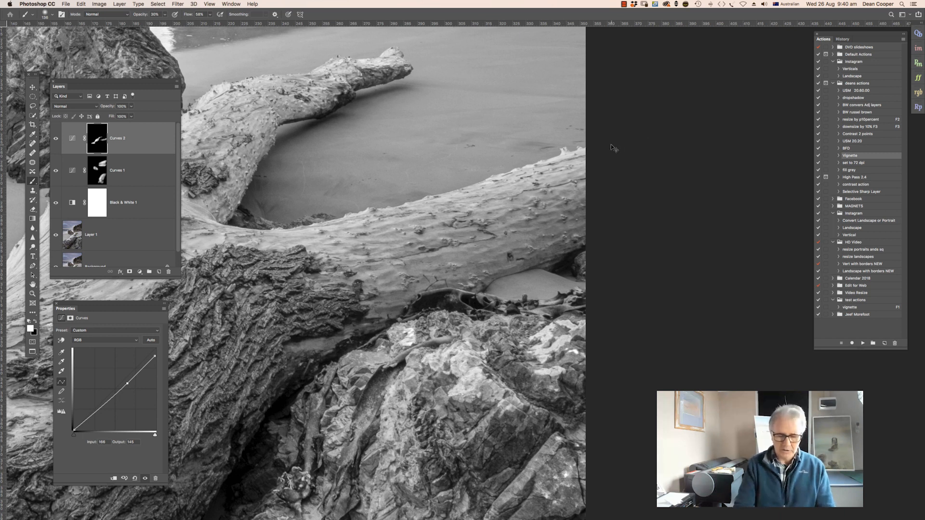
Compare the full image with and without the driftwood darkening by toggling the Curves 2 layer, leaving it visible.
key("super+0")
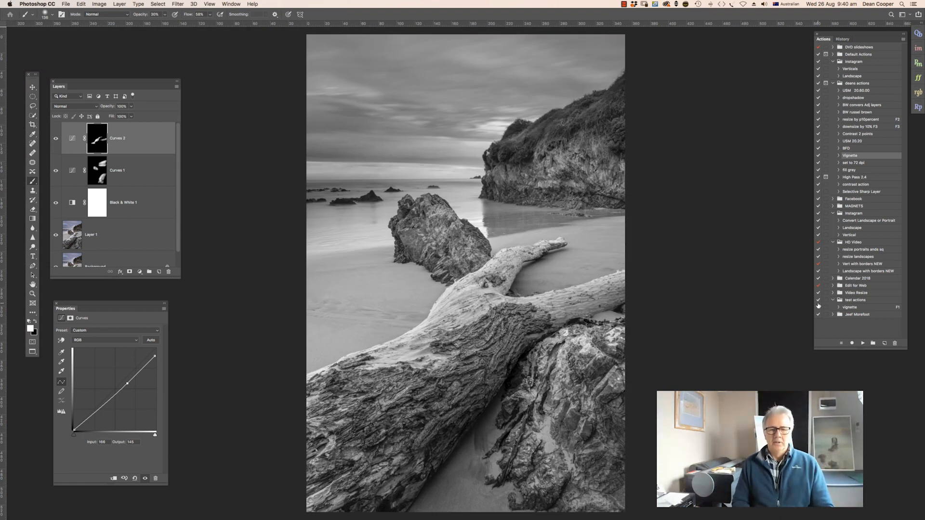
left_click(56, 139)
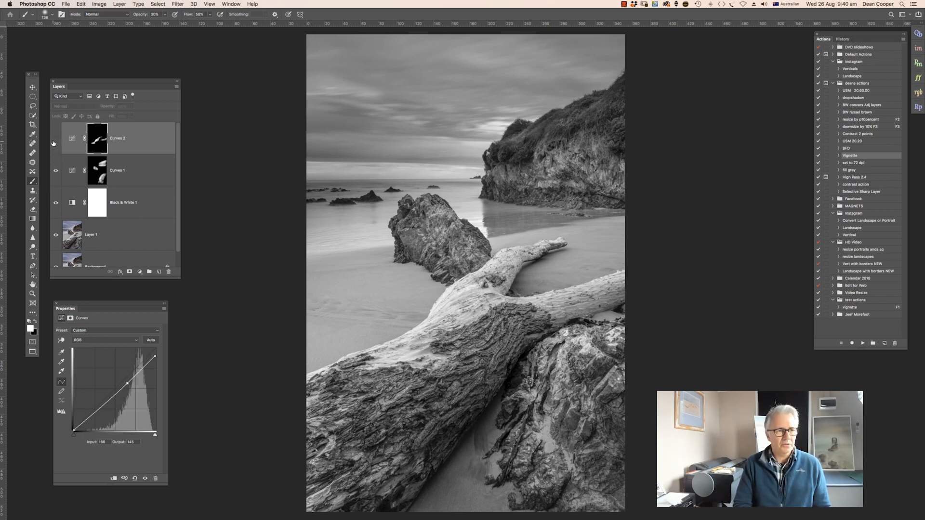
left_click(56, 140)
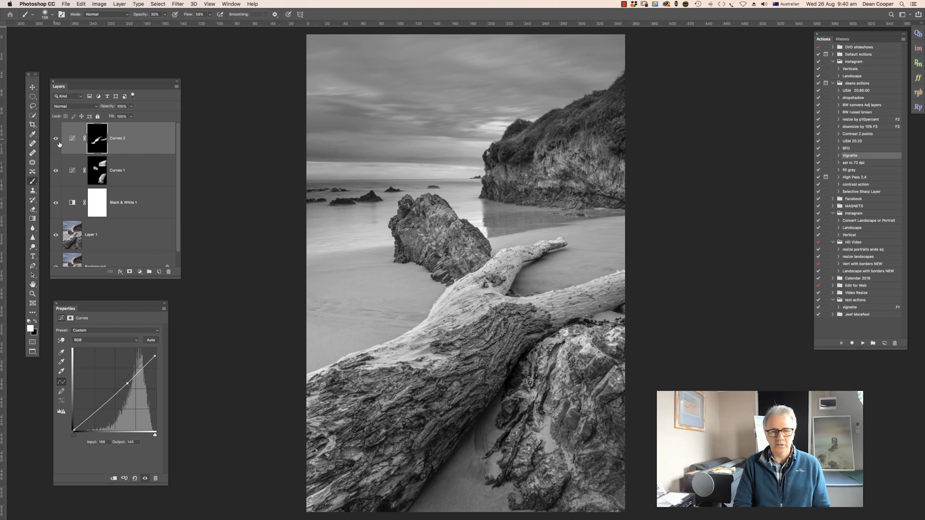
left_click(54, 141)
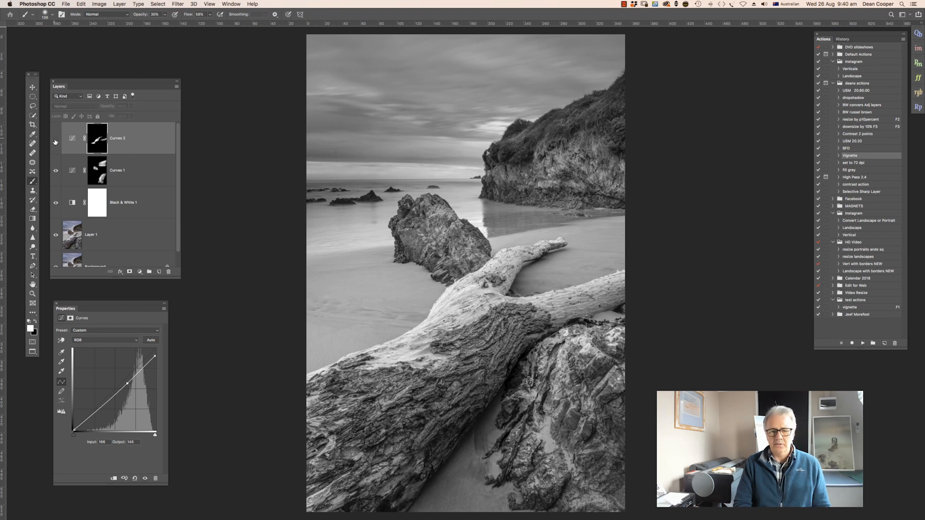
left_click(54, 139)
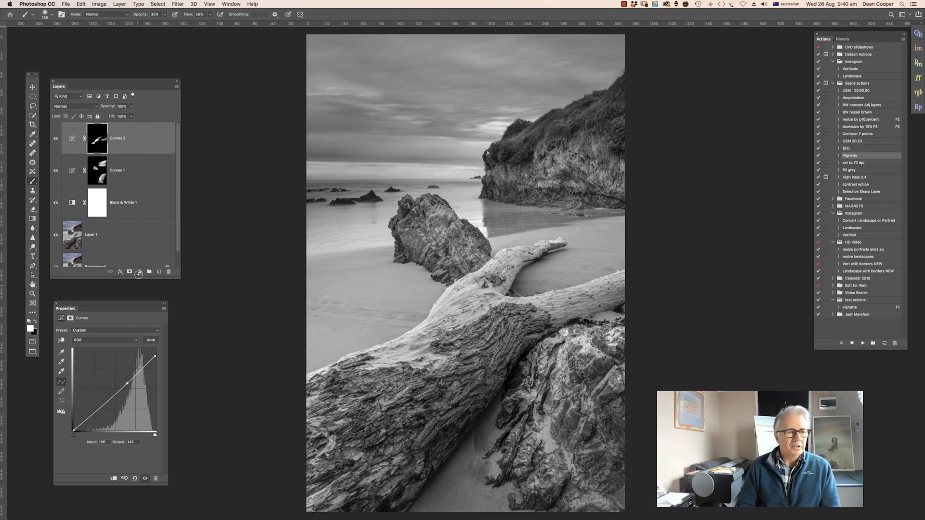
Add a third Curves adjustment with an S-shaped curve that deepens the shadows and lifts the highlights, with a point at input 163, output 177.
left_click(139, 272)
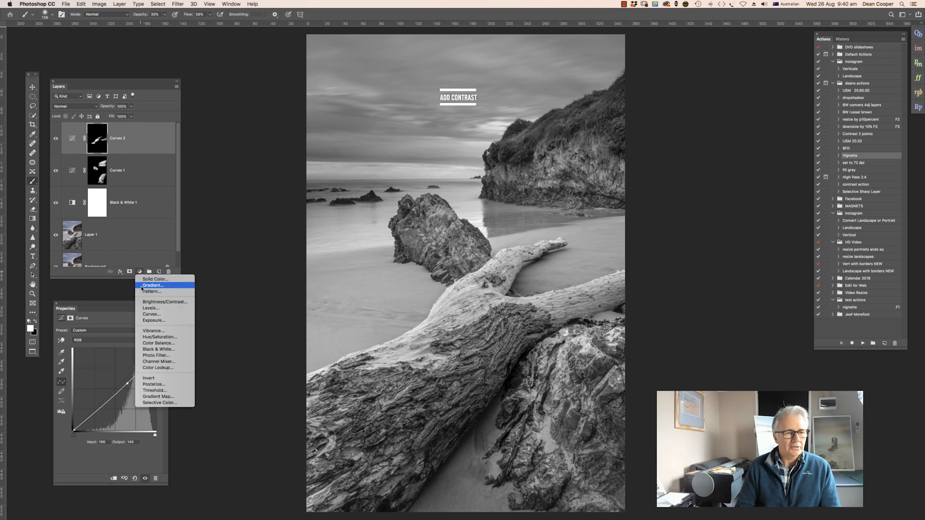
left_click(152, 315)
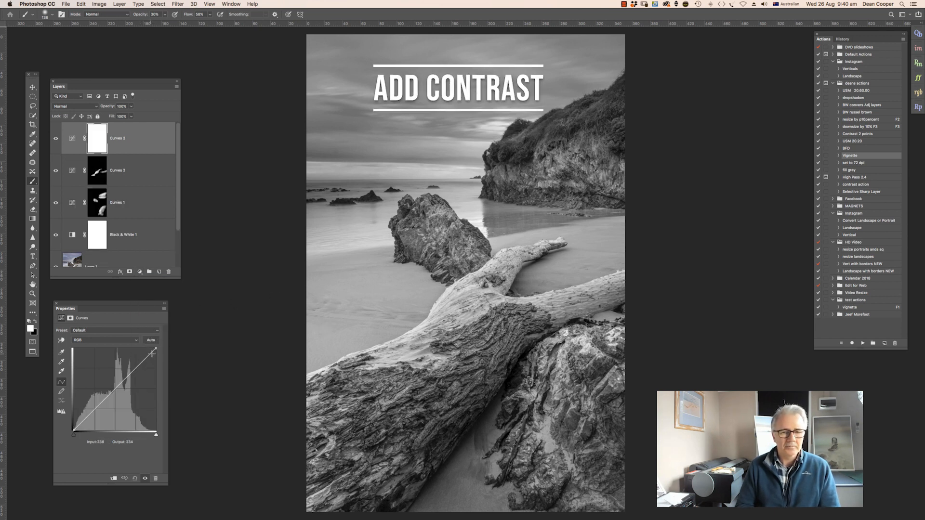
left_click(93, 409)
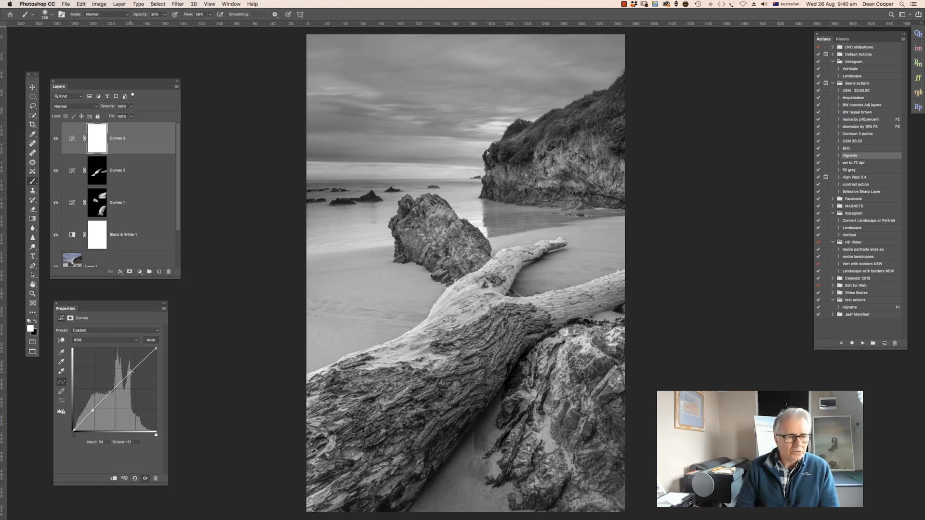
left_click_drag(136, 367, 127, 374)
left_click_drag(91, 411, 95, 414)
left_click_drag(132, 367, 133, 364)
left_click(125, 373)
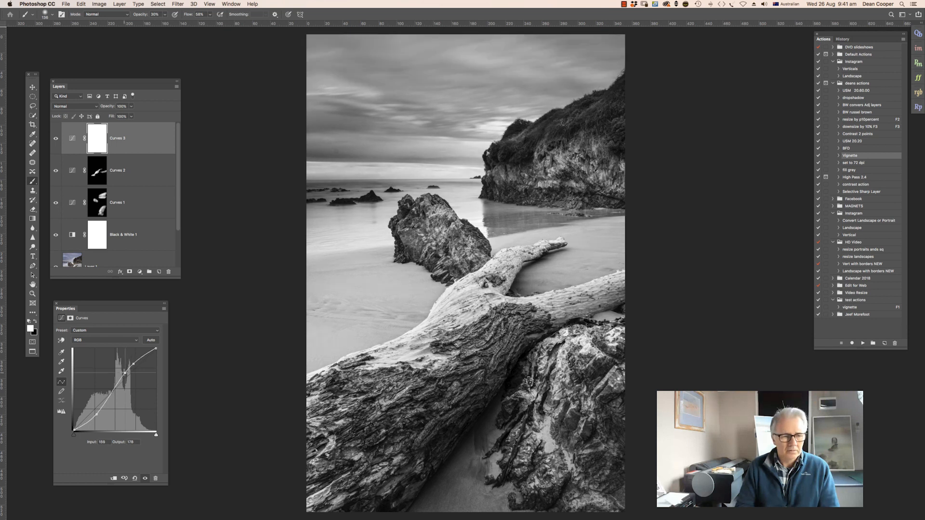
left_click_drag(125, 372, 124, 372)
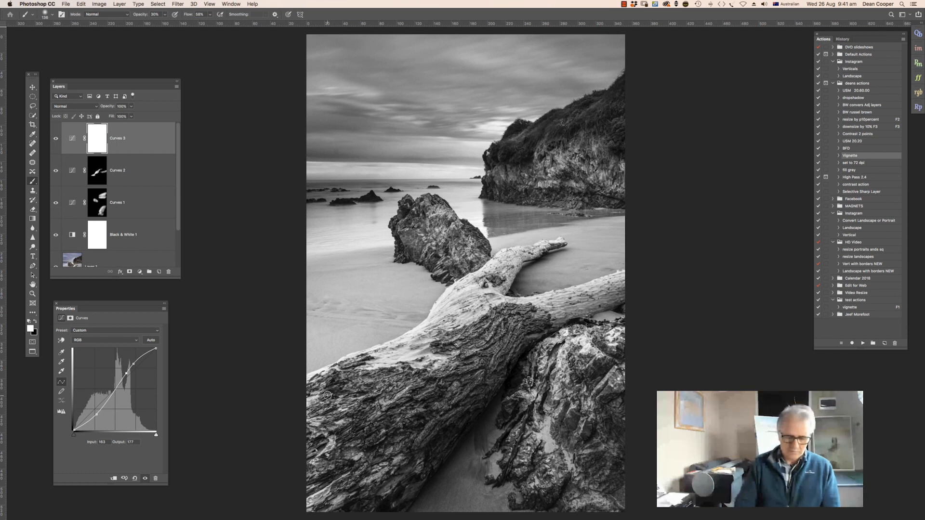
Compare the contrast effect by inverting the Curves 3 mask back and forth, leaving the mask black.
key("super+i")
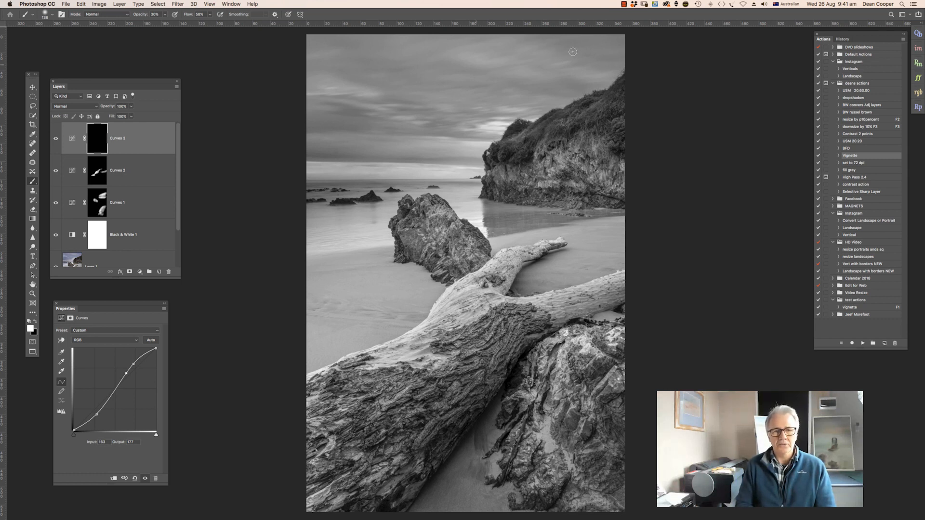
key("super+i")
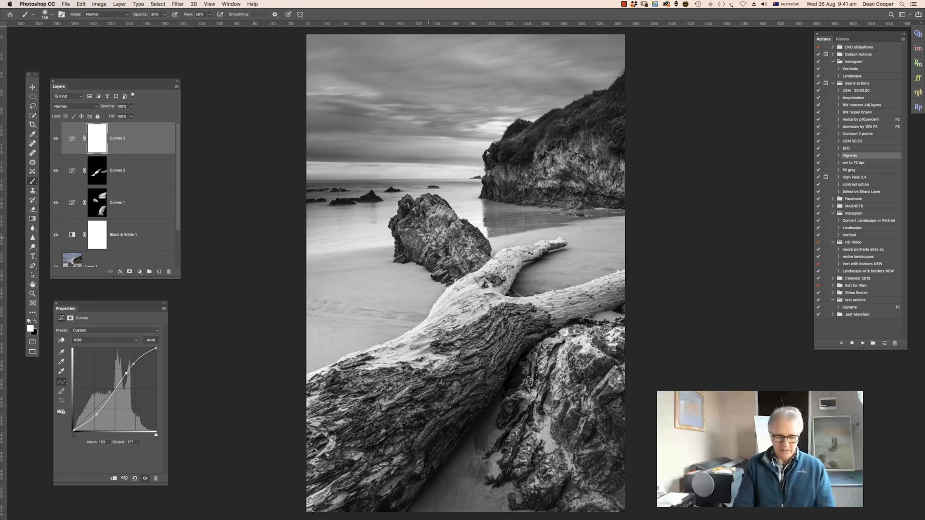
key("super+i")
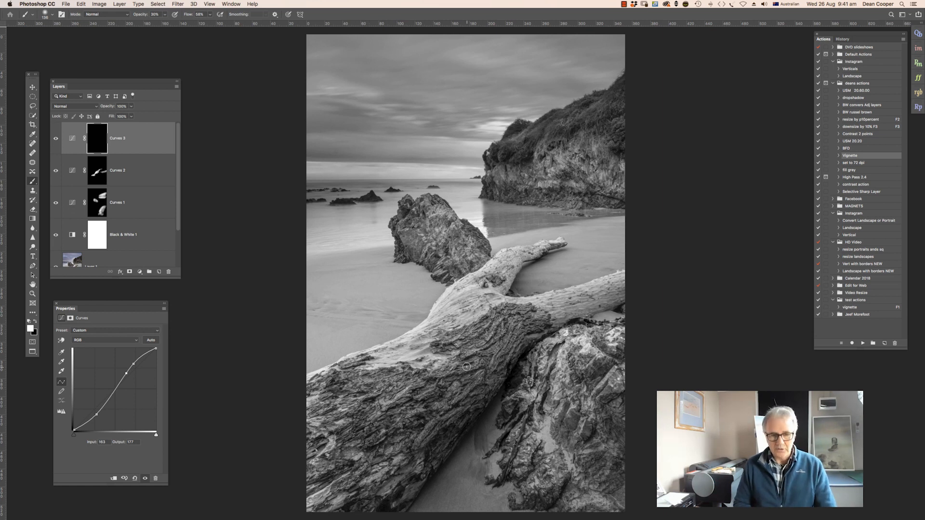
Enlarge the brush and paint white on the Curves 3 mask over the driftwood's dark bark and the foreground rock to add contrast.
left_click_drag(465, 351, 484, 350)
mouse_move(525, 326)
left_mouse_down()
mouse_move(341, 473)
mouse_move(453, 357)
mouse_move(396, 383)
mouse_move(437, 415)
mouse_move(379, 471)
mouse_move(492, 346)
left_mouse_up()
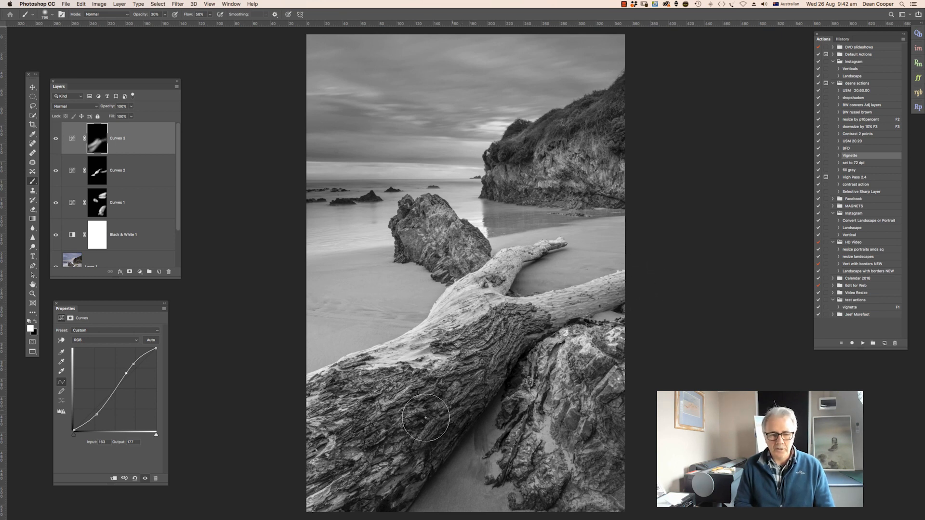
key("super+equal")
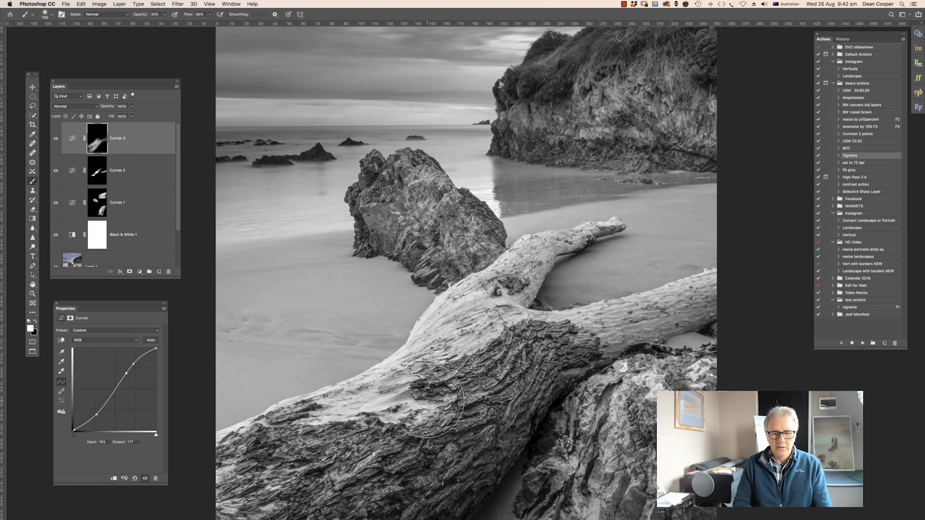
scroll(436, 235, "down", 5)
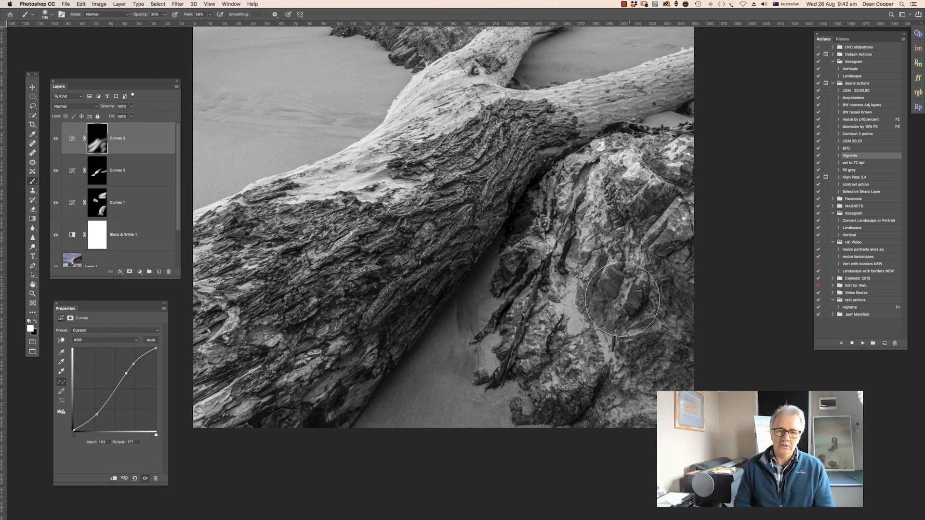
Paint white on the Curves 3 mask over the centre rock and the hill to add contrast there.
left_click_drag(536, 146, 694, 401)
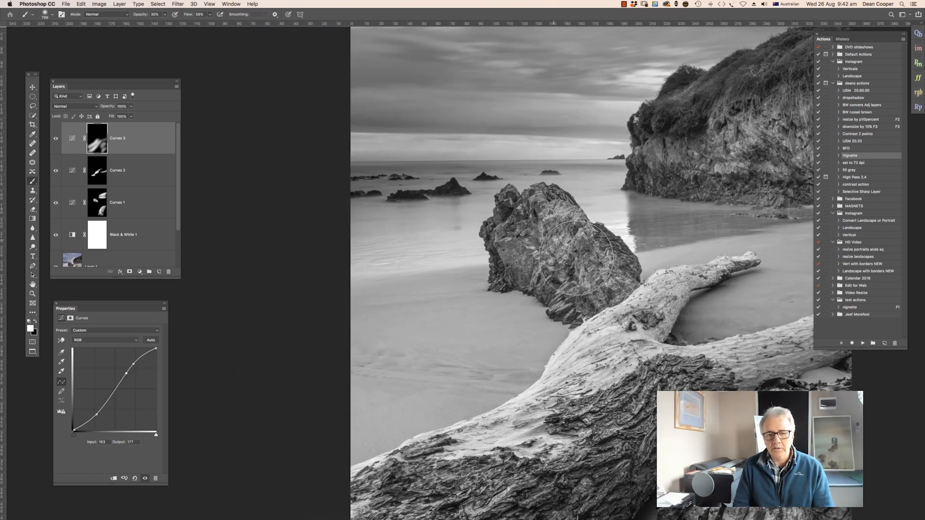
mouse_move(576, 259)
left_mouse_down()
mouse_move(542, 234)
mouse_move(586, 270)
mouse_move(543, 228)
mouse_move(594, 271)
mouse_move(540, 235)
left_mouse_up()
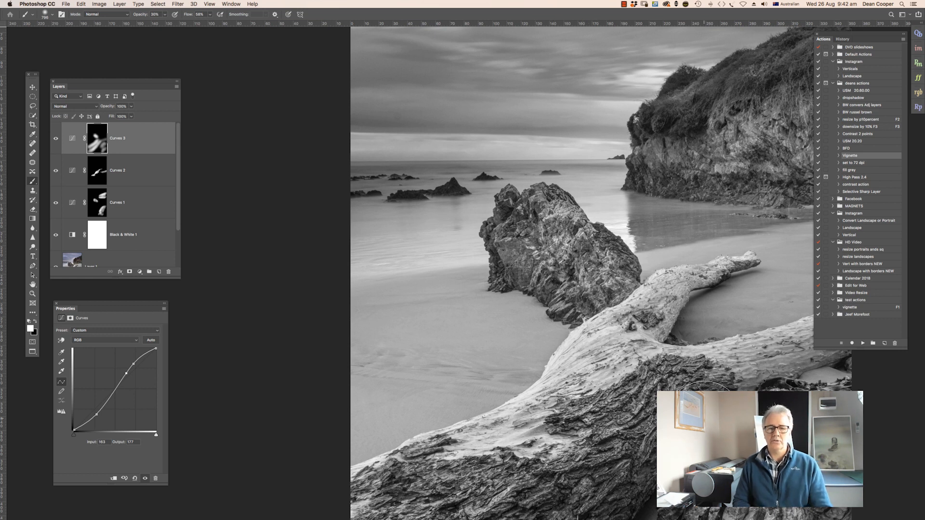
left_click_drag(695, 190, 436, 261)
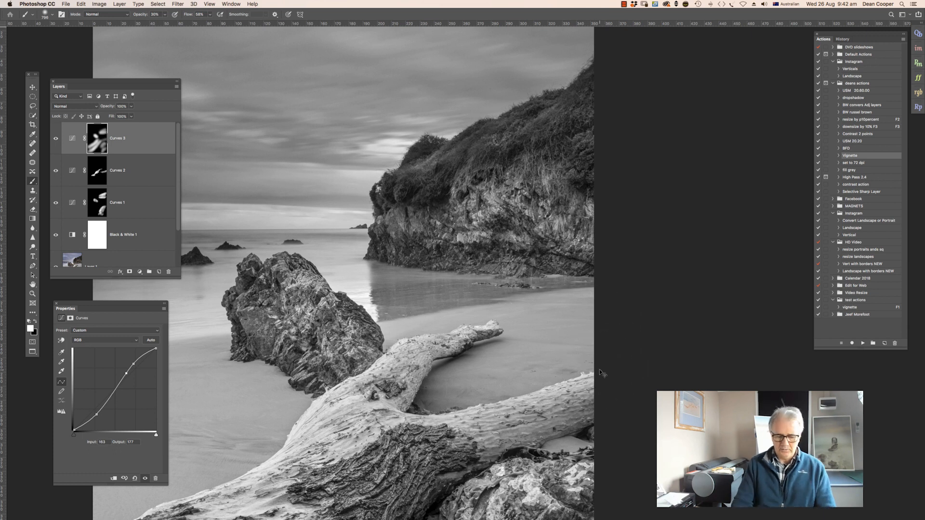
Compare the whole image with and without the Curves 3 contrast layer, leaving the layer visible.
key("super+0")
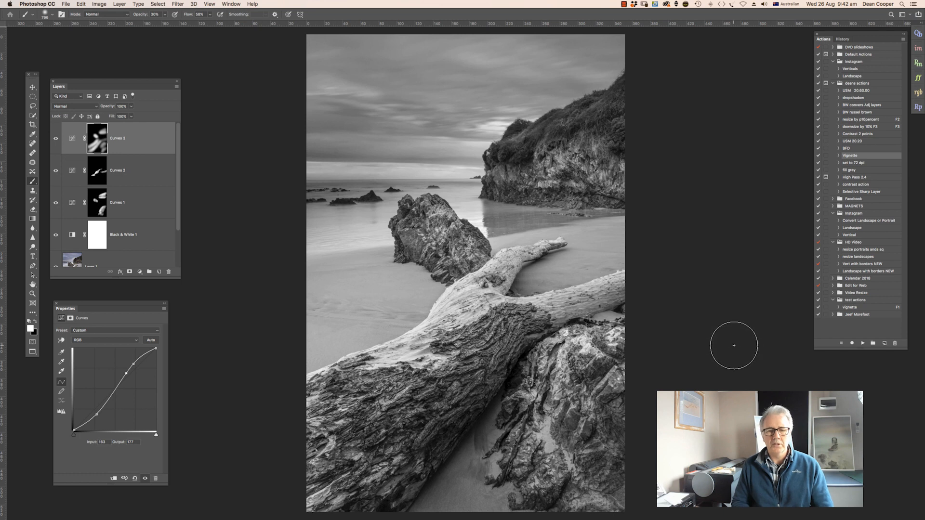
left_click(54, 140)
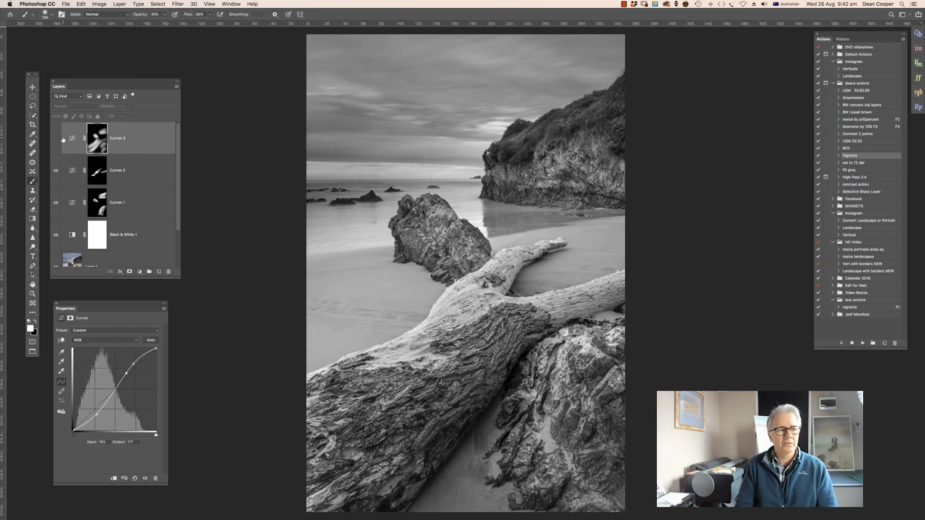
left_click(55, 139)
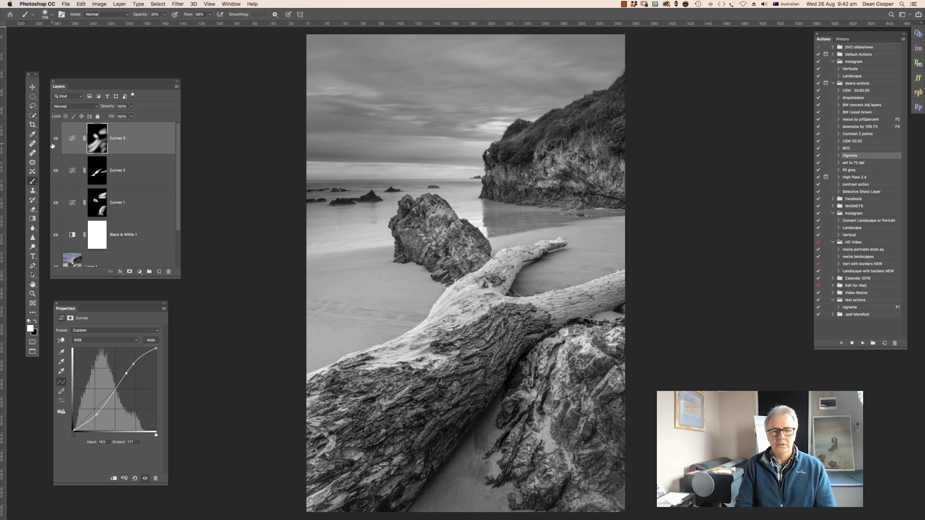
left_click(51, 146)
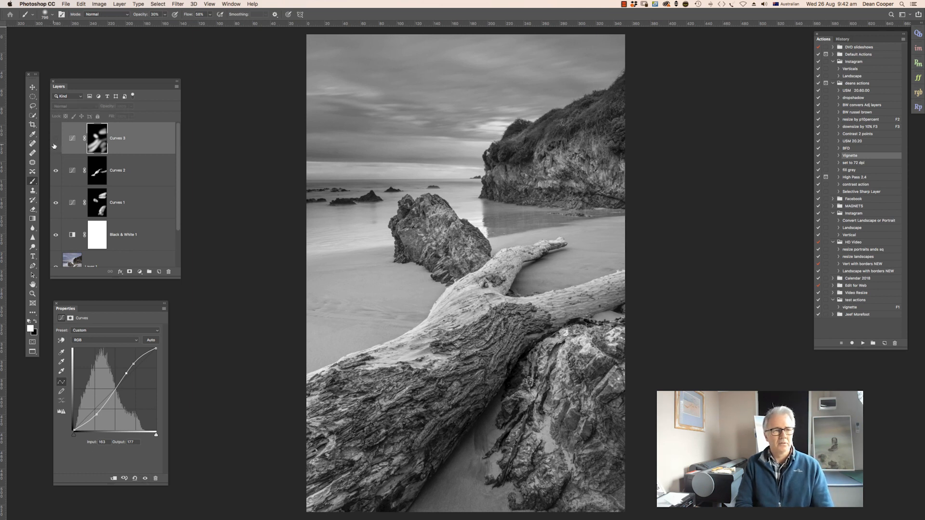
left_click(54, 143)
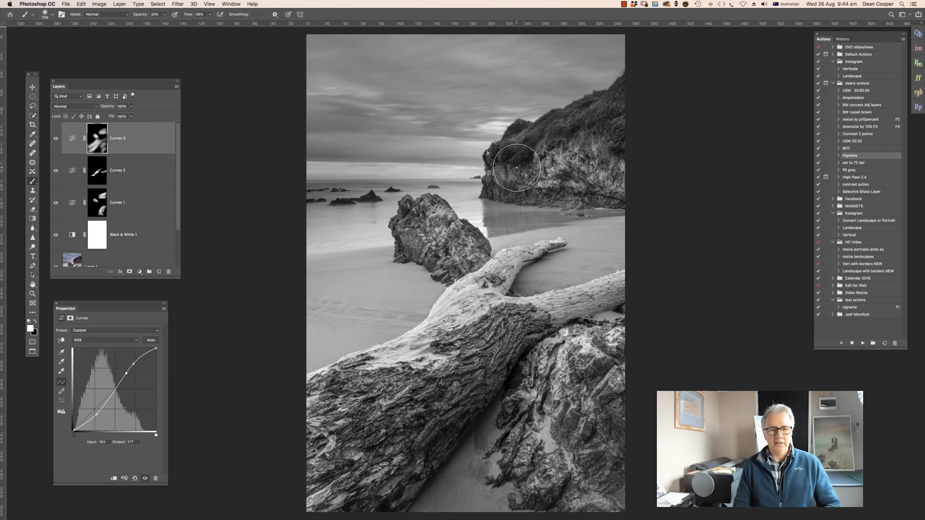
Add a fourth Curves adjustment that lightens the midtones, input 108, output 127, and invert its mask to black.
left_click(139, 272)
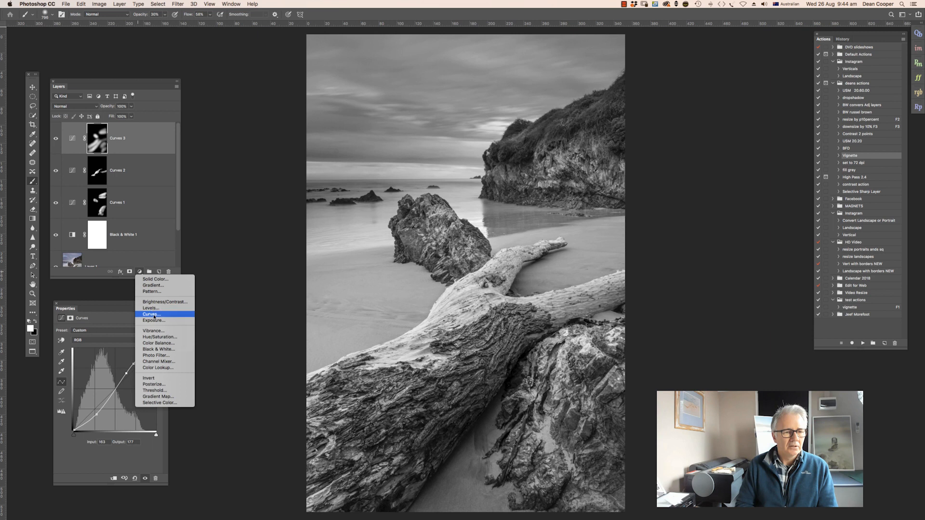
left_click(152, 315)
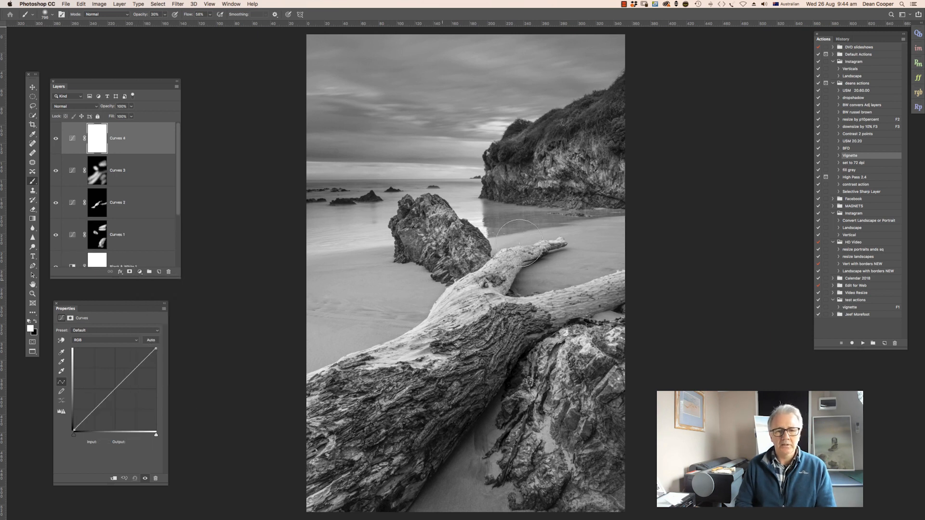
key("super+plus")
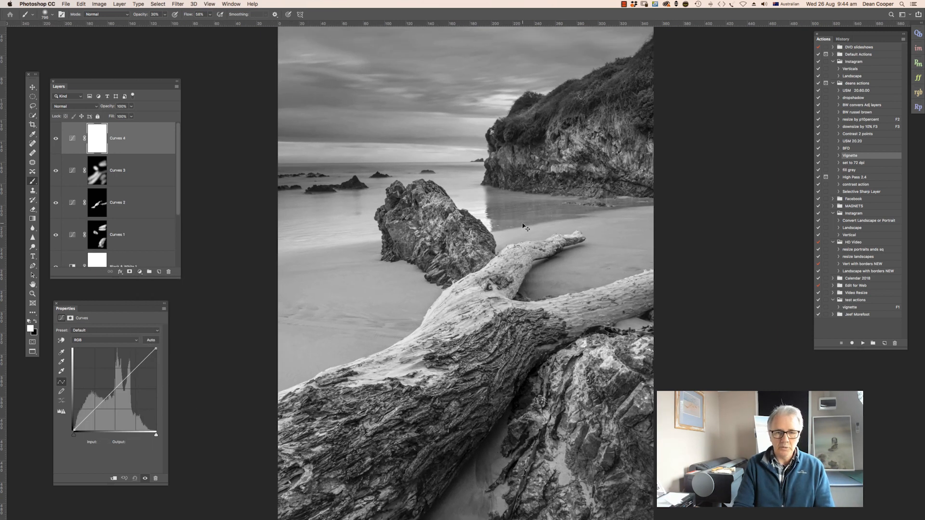
key("super+plus")
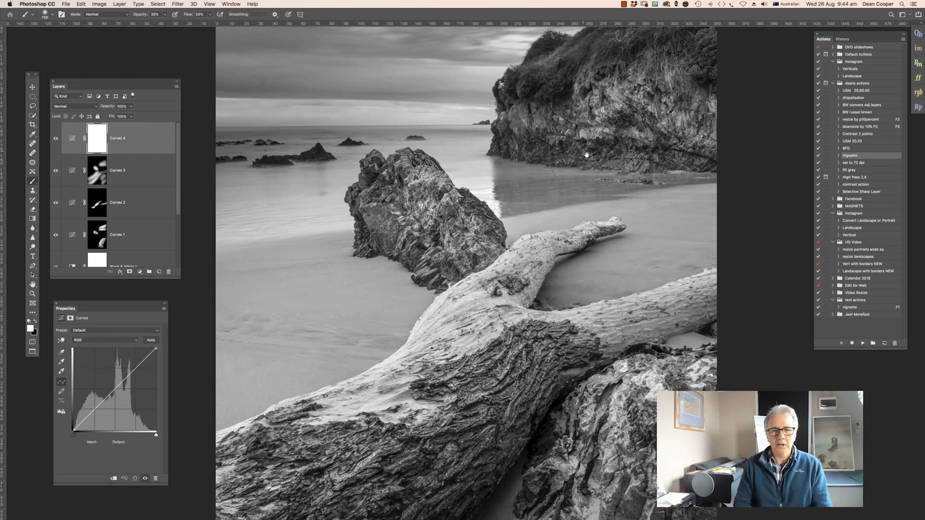
key("super+0")
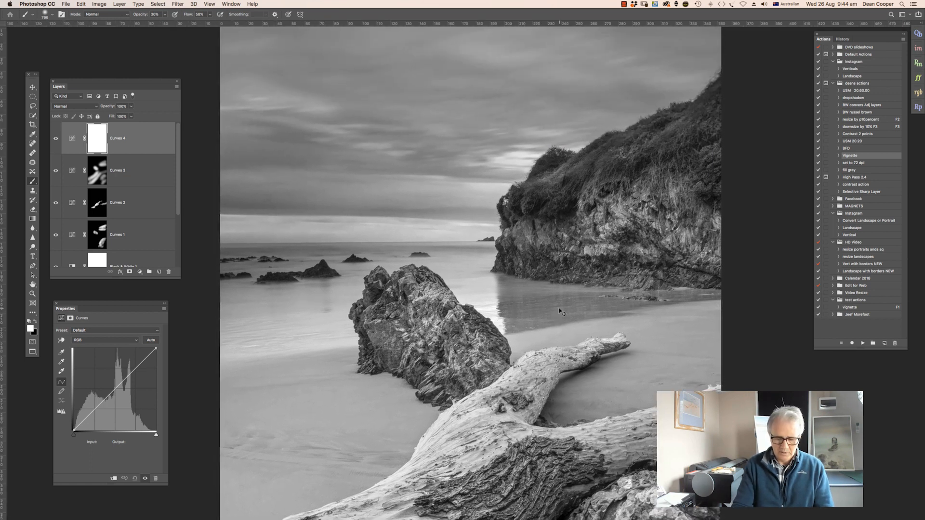
key("super+1")
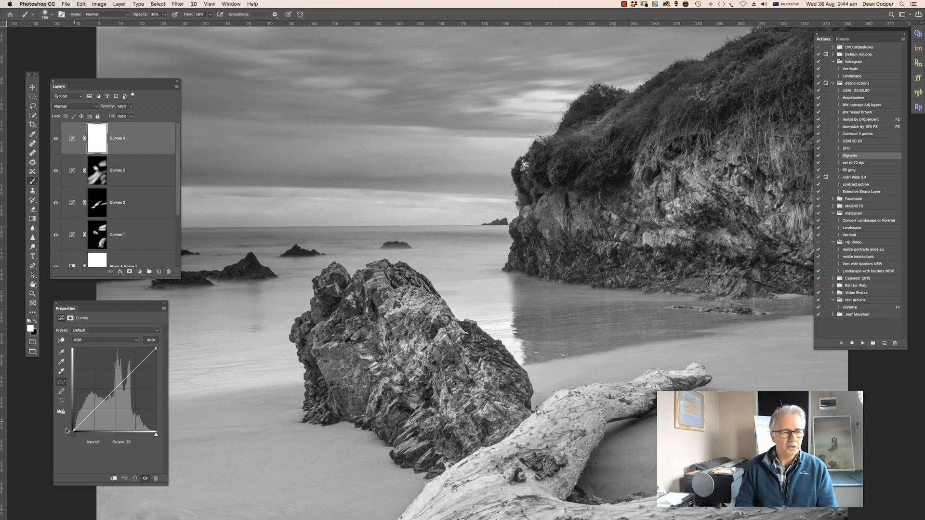
left_click_drag(110, 394, 108, 389)
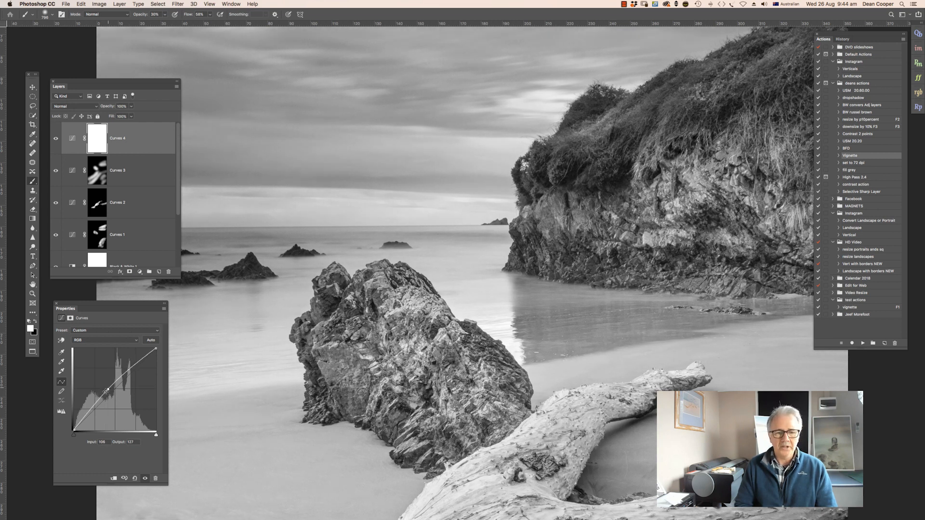
key("super+i")
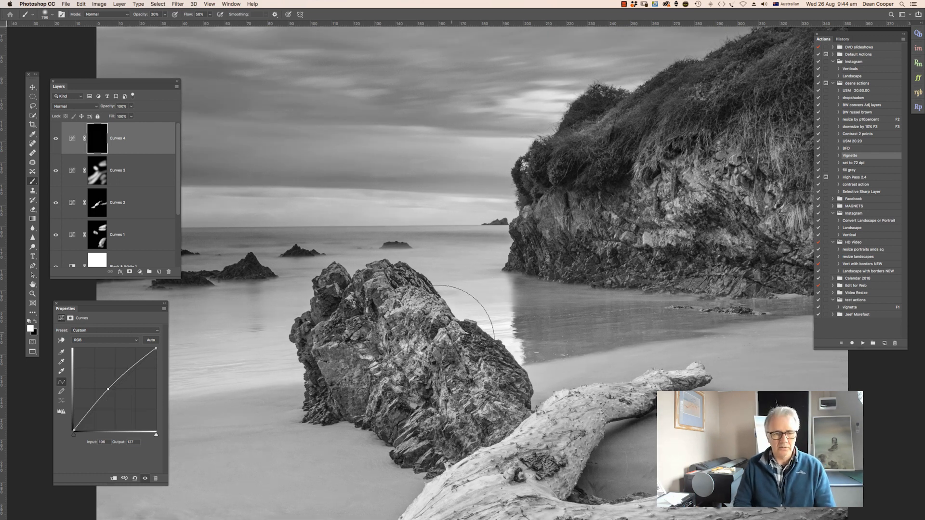
With a smaller brush, paint white on the Curves 4 mask over the centre rock and the hill's rock face.
left_click_drag(417, 334, 366, 335)
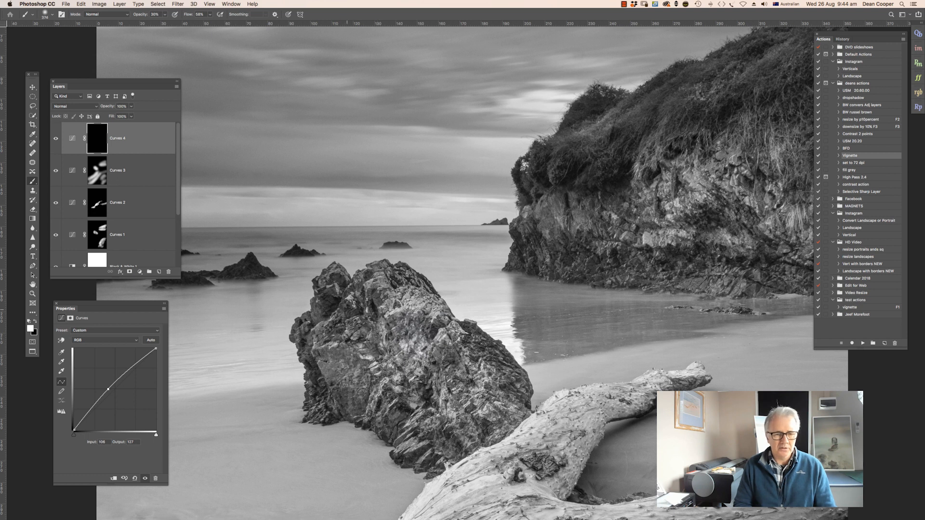
left_click(355, 314)
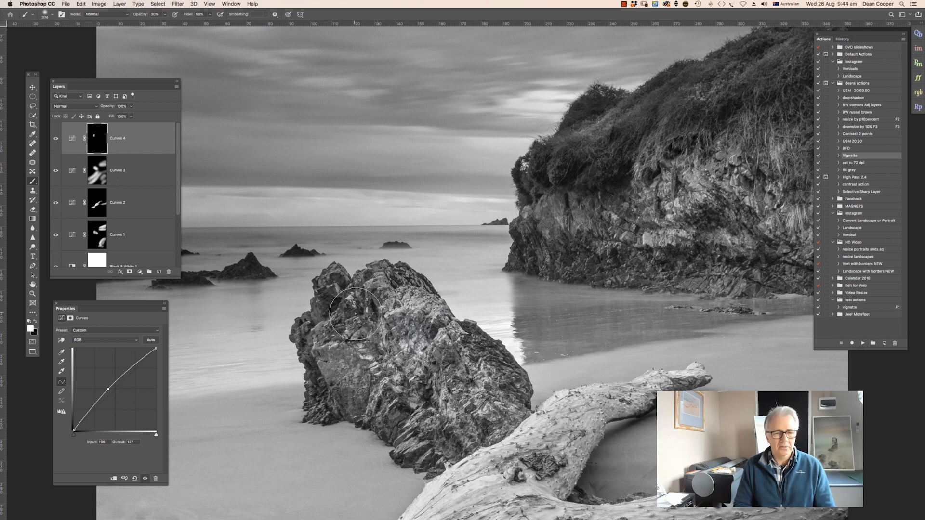
mouse_move(420, 386)
left_mouse_down()
mouse_move(450, 426)
mouse_move(437, 351)
mouse_move(493, 375)
mouse_move(469, 365)
mouse_move(493, 386)
mouse_move(472, 364)
left_mouse_up()
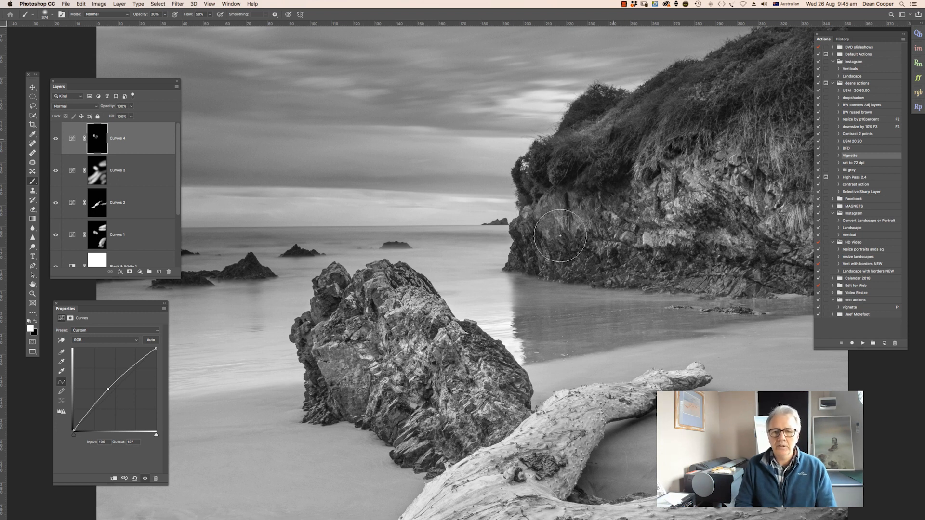
mouse_move(570, 249)
left_mouse_down()
mouse_move(620, 173)
mouse_move(627, 130)
mouse_move(649, 119)
mouse_move(612, 146)
mouse_move(729, 80)
mouse_move(579, 195)
mouse_move(565, 225)
left_mouse_up()
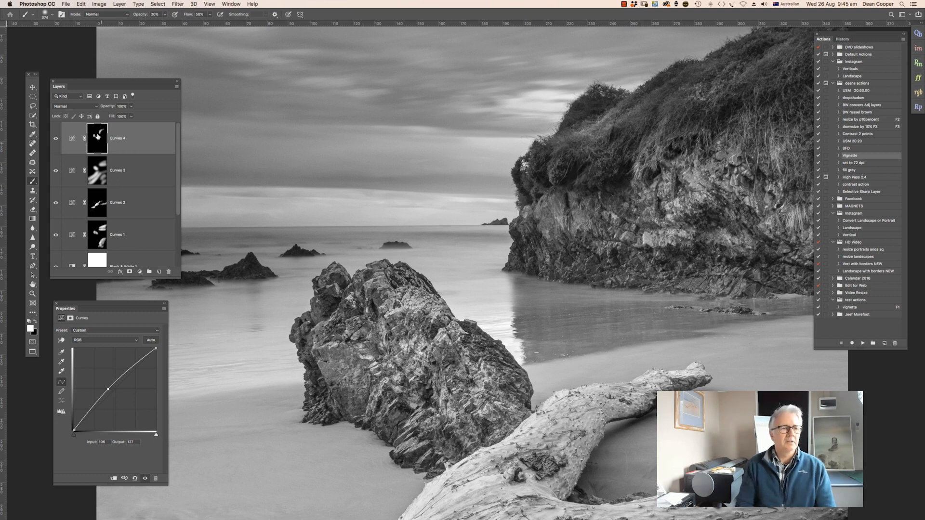
Compare the image with and without the Curves 4 lightening, close up and in full view, leaving the layer visible.
left_click(55, 139)
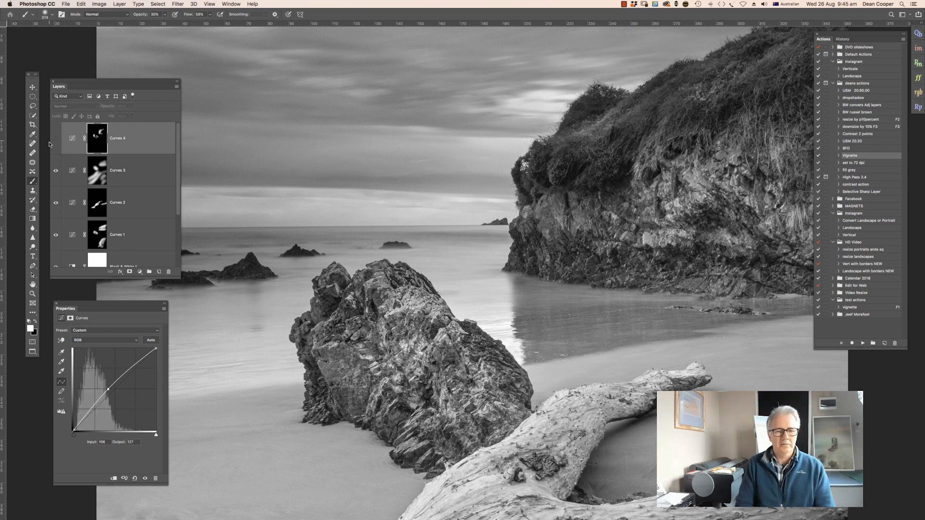
left_click(55, 139)
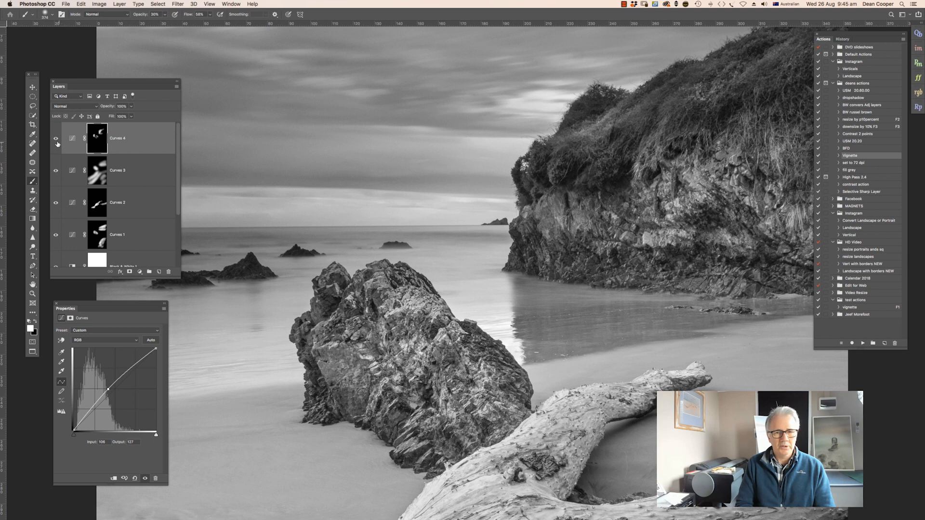
left_click(54, 141)
left_click(53, 142)
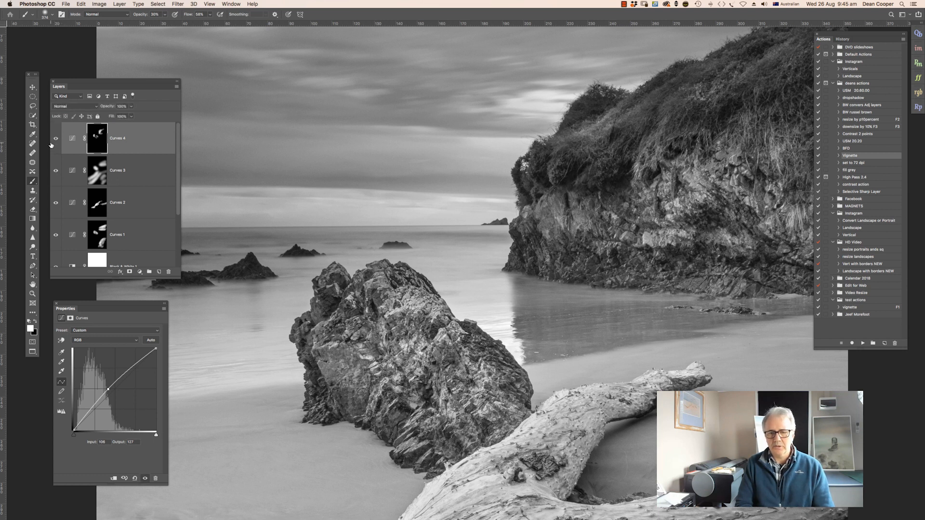
left_click(54, 141)
left_click(54, 141)
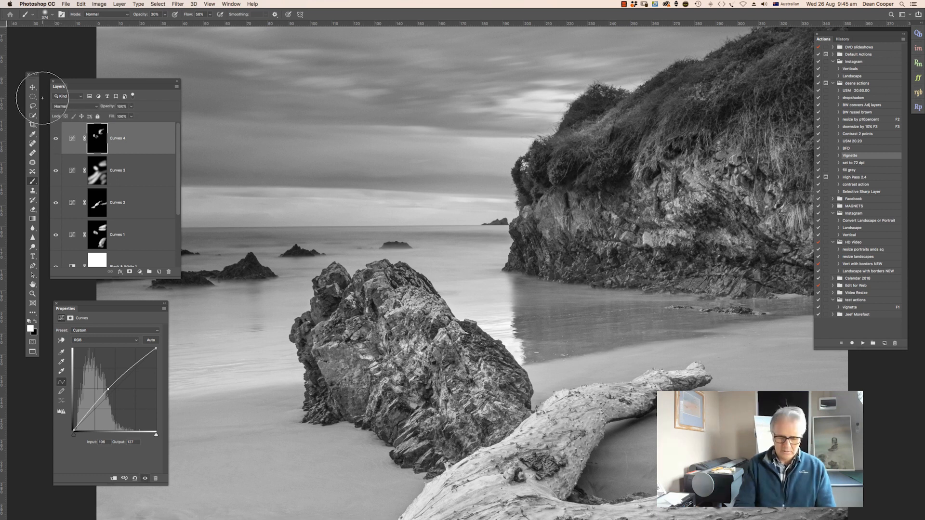
key("super+0")
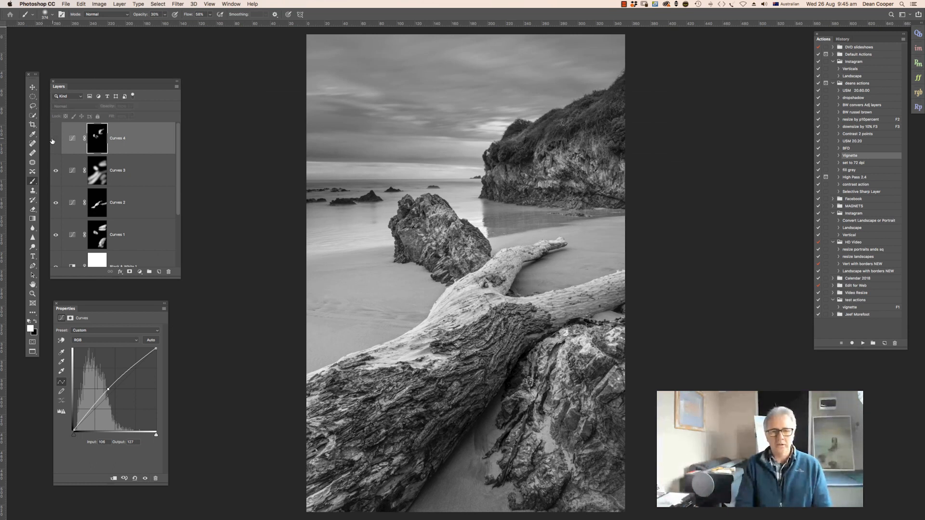
left_click(51, 140)
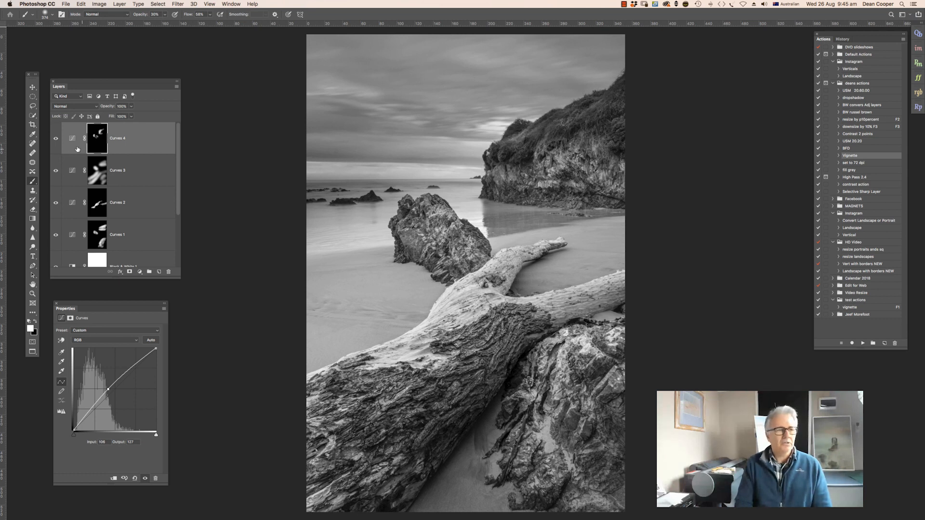
left_click(55, 139)
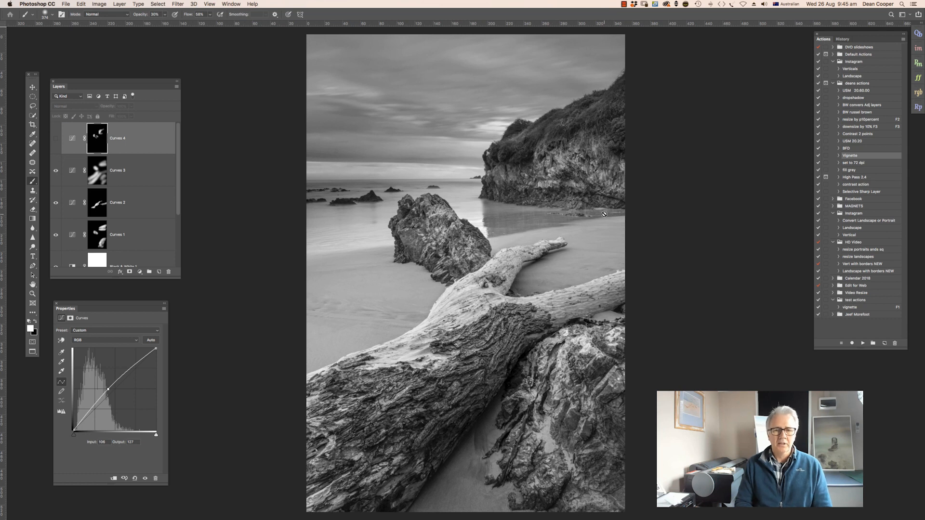
left_click(54, 139)
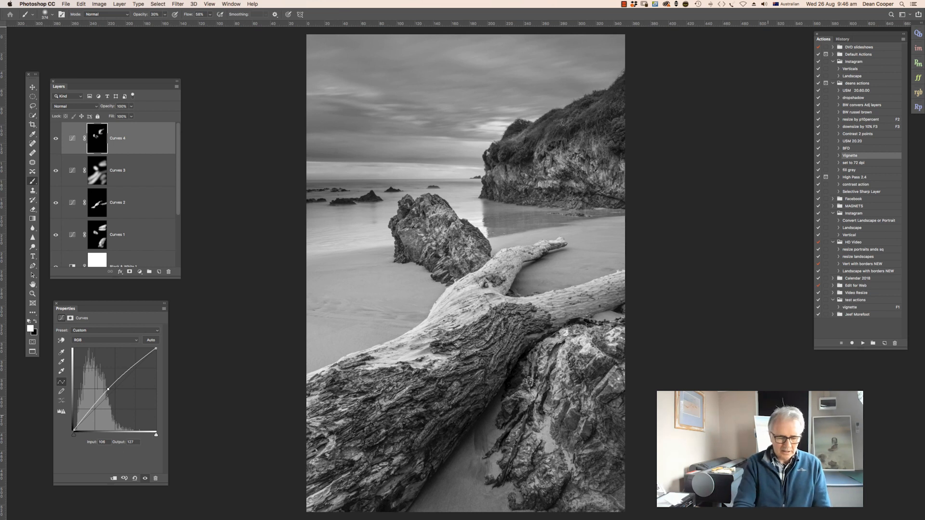
Stamp the visible layers into a new layer and place a large, 500 px feathered elliptical selection around the image centre.
key("super+alt+shift+e")
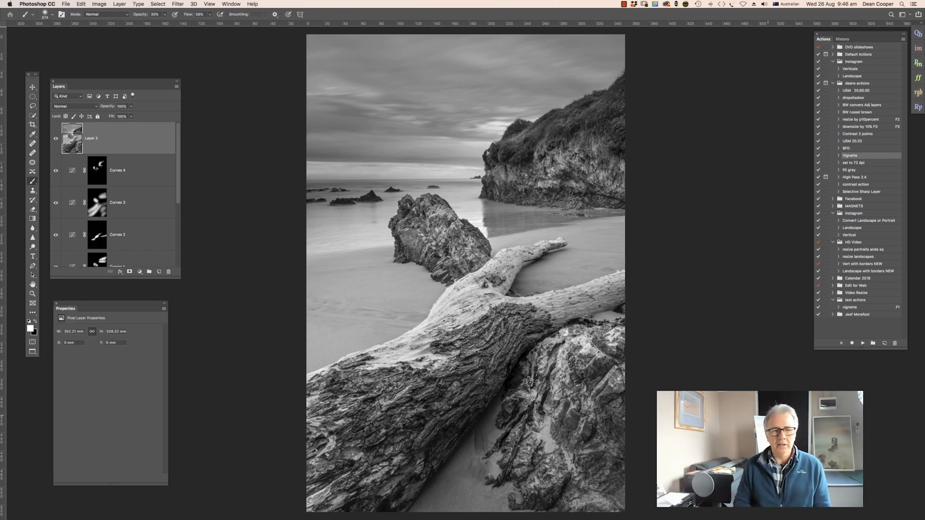
key("m")
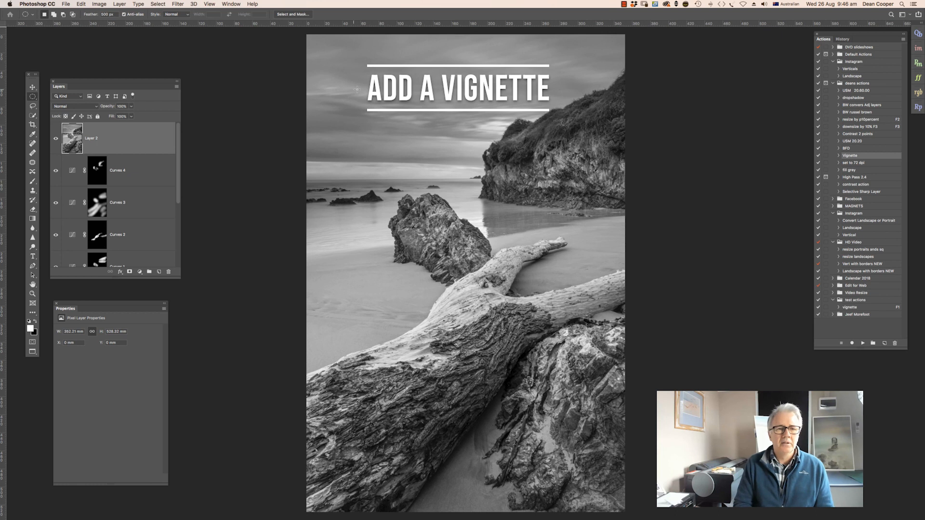
left_click_drag(345, 64, 604, 496)
left_click_drag(475, 260, 460, 259)
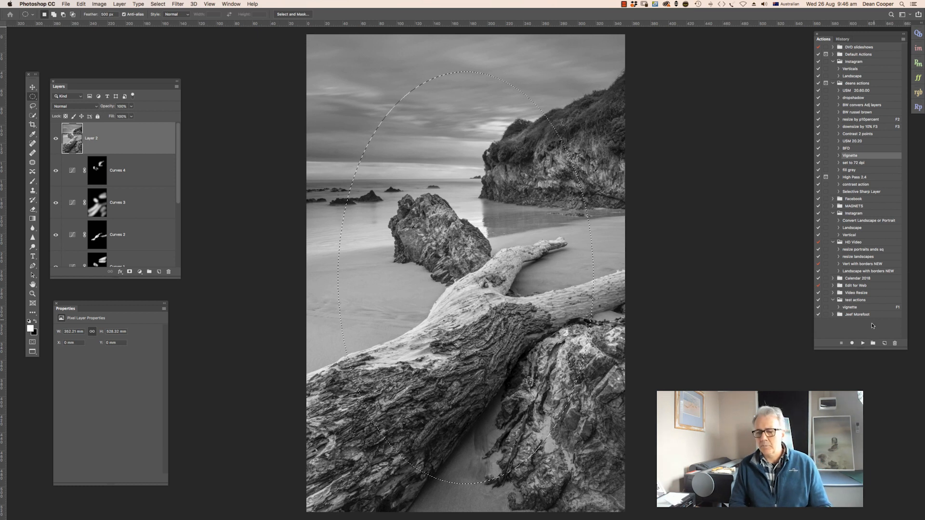
Run the Vignette action, lower the vignette layer's opacity to 48%, and compare the image with and without it.
left_click(866, 342)
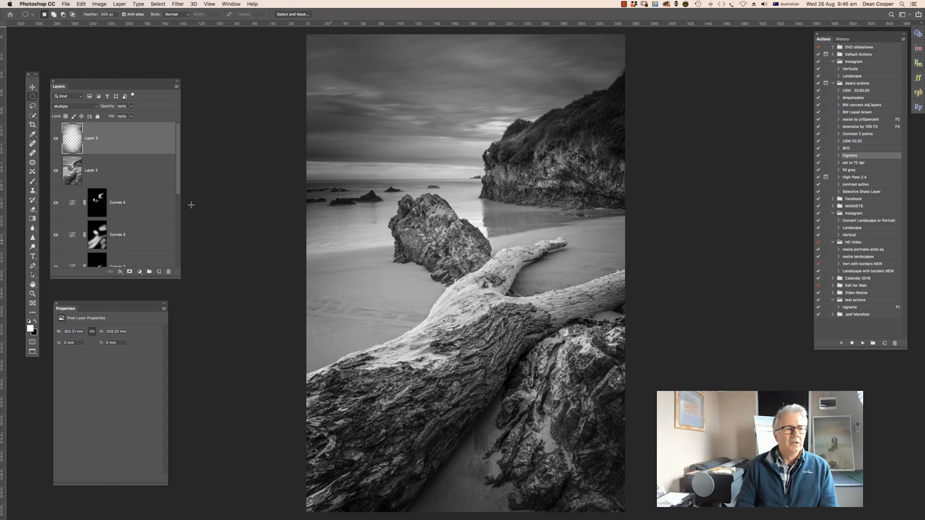
left_click(130, 108)
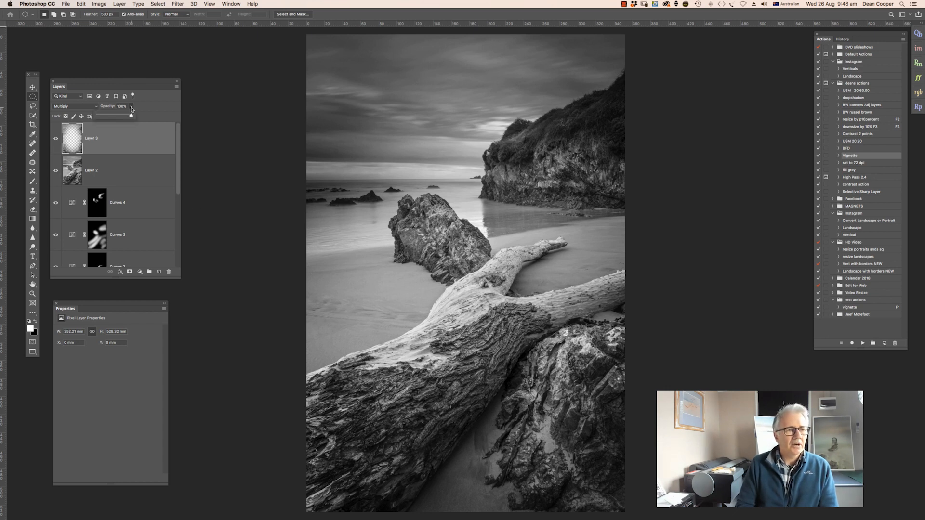
left_click_drag(131, 119, 114, 119)
left_click(56, 140)
left_click(54, 140)
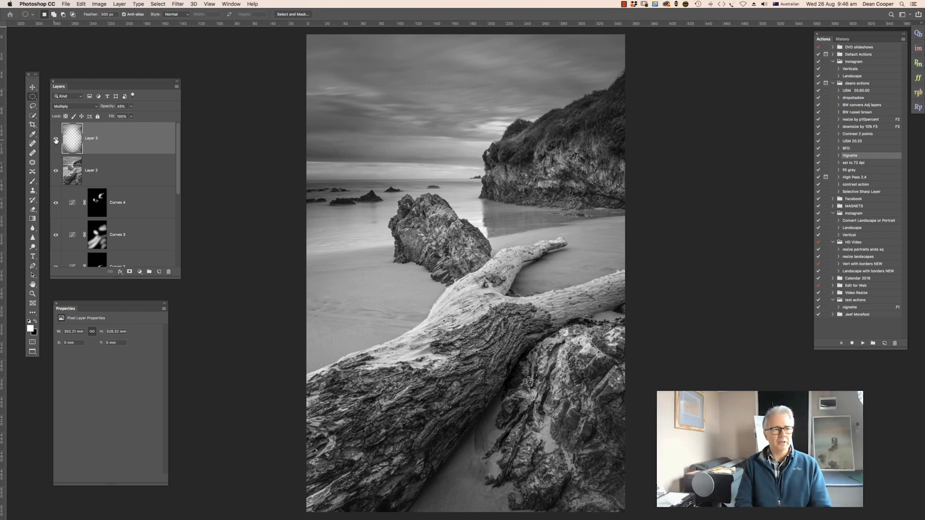
left_click(56, 139)
left_click(55, 140)
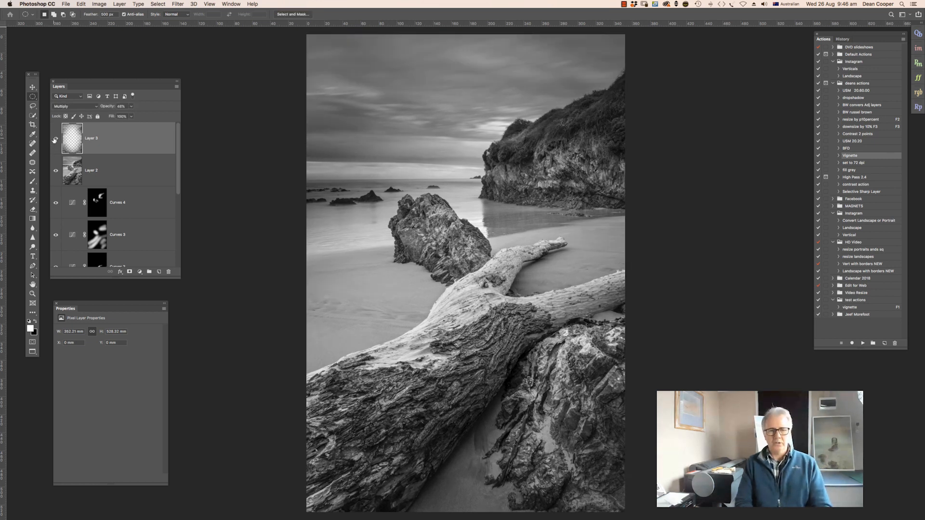
Set the vignette layer's opacity to 55% and check its effect, leaving the layer visible.
left_click(132, 107)
left_click_drag(131, 117, 134, 117)
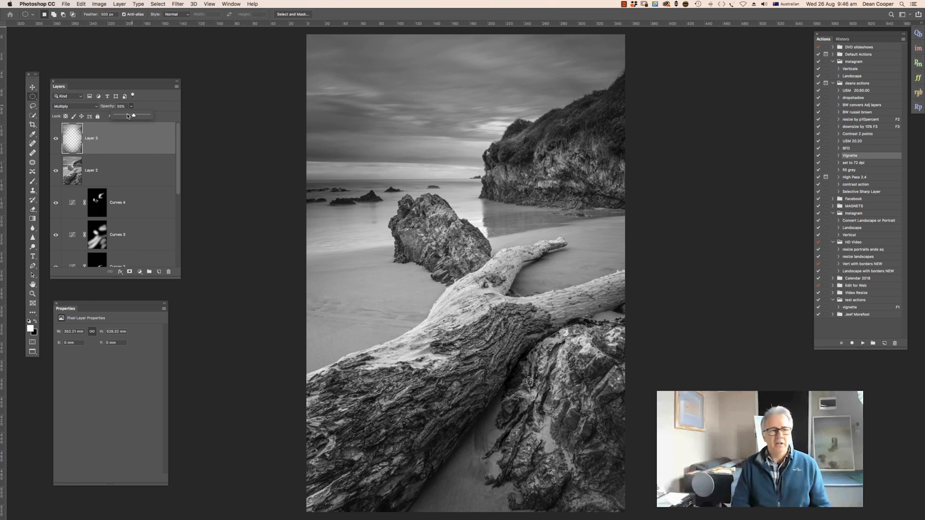
left_click(56, 140)
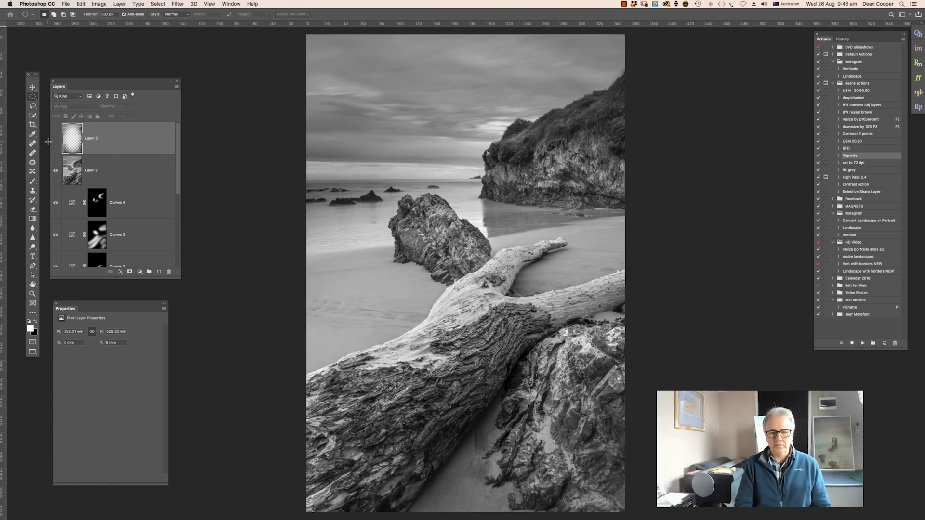
left_click(56, 140)
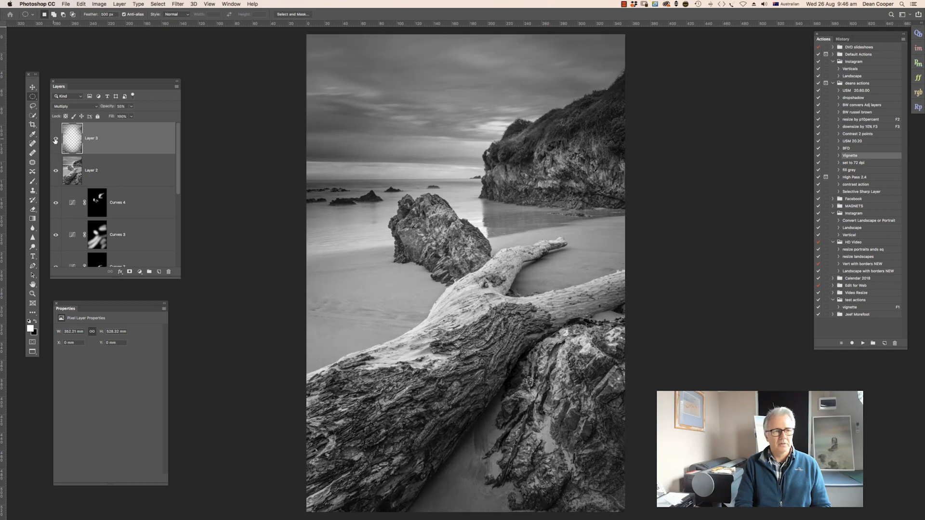
Compare the image with and without the vignette and against the original colour snapshot in the history, returning to the latest opacity-change state.
left_click(53, 142)
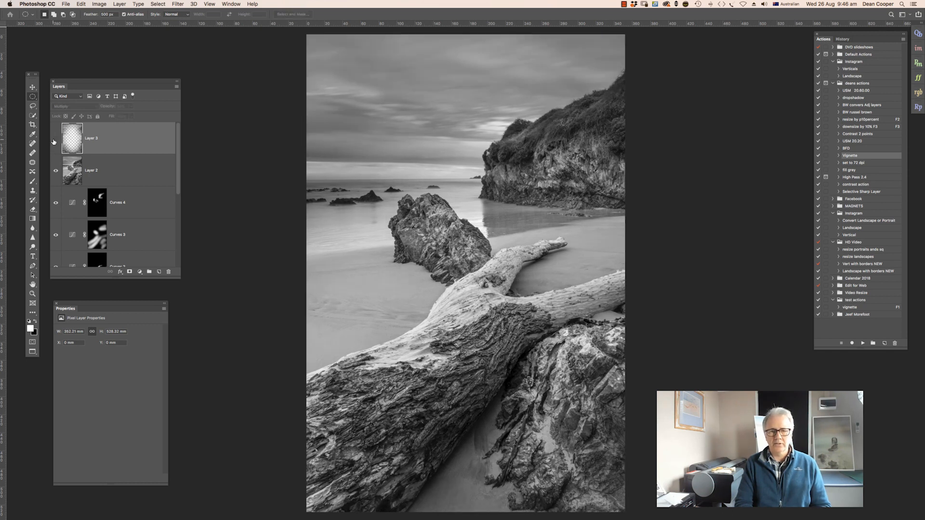
left_click(54, 140)
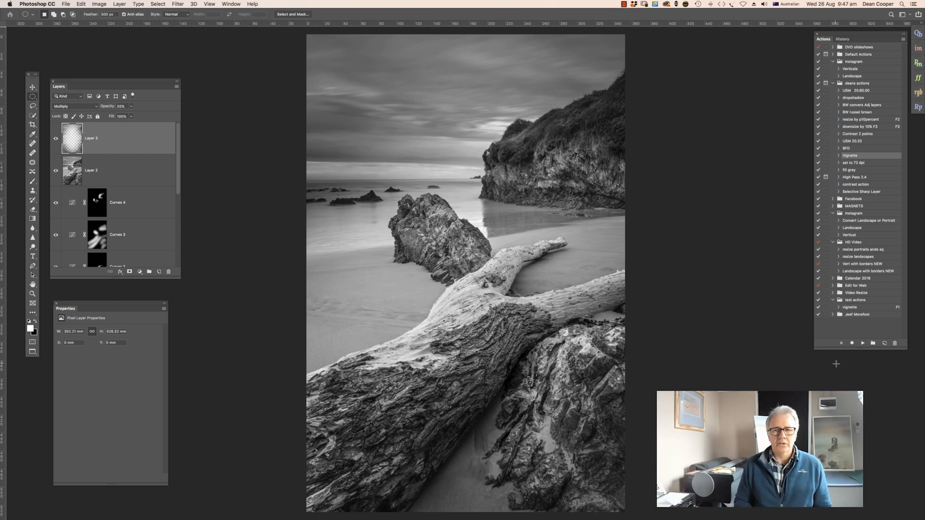
left_click_drag(851, 39, 752, 71)
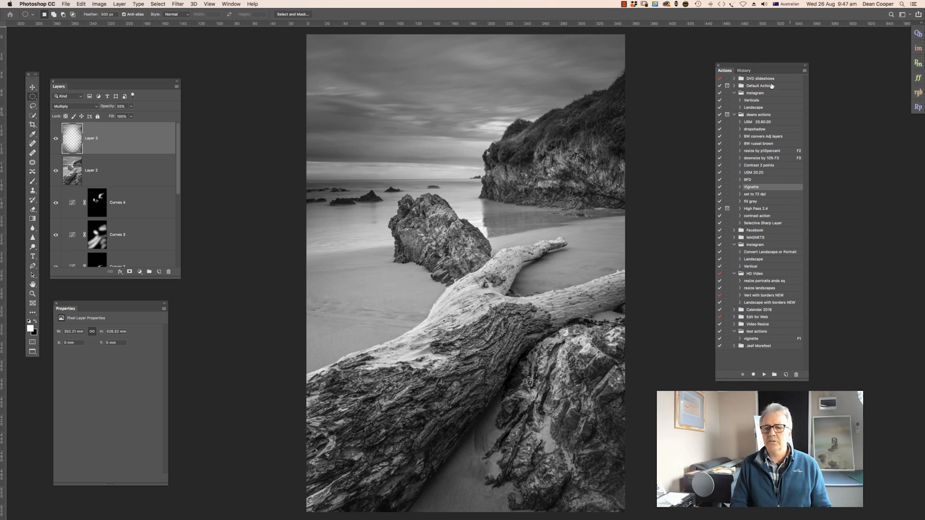
left_click(746, 71)
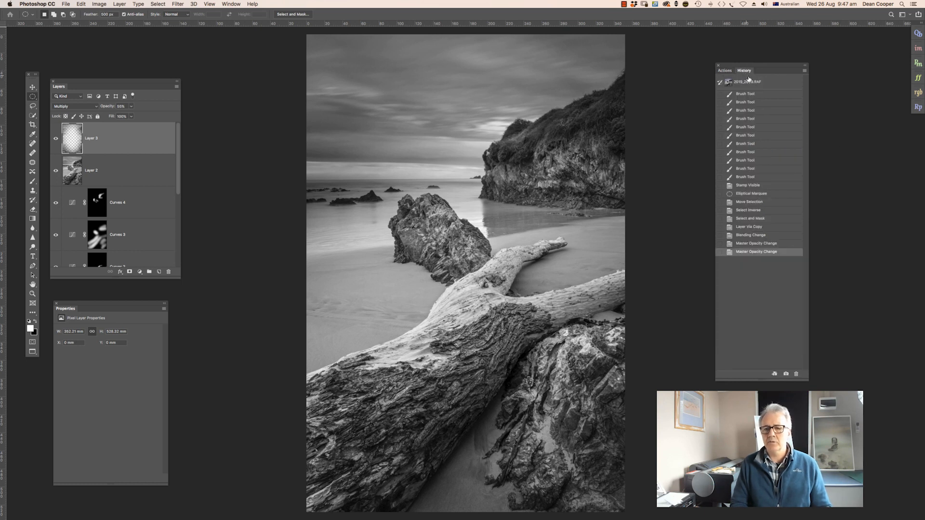
left_click(775, 84)
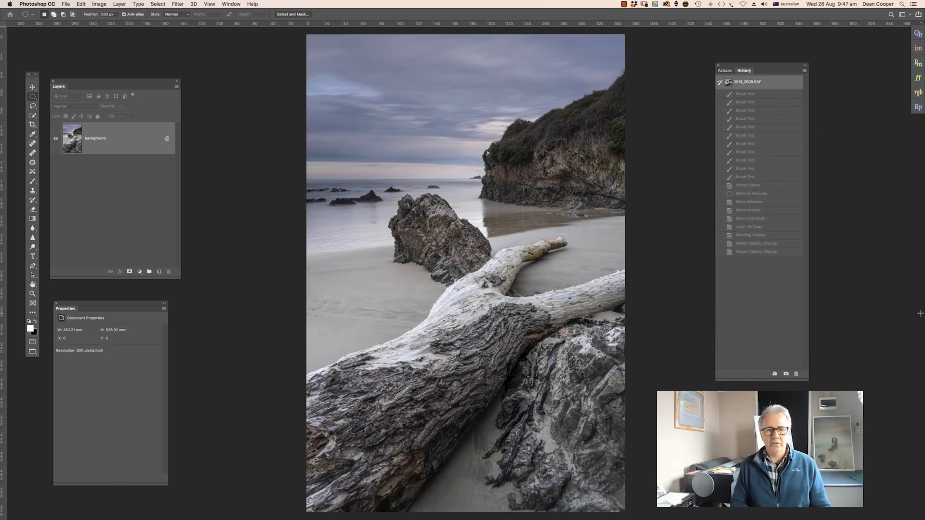
left_click(785, 252)
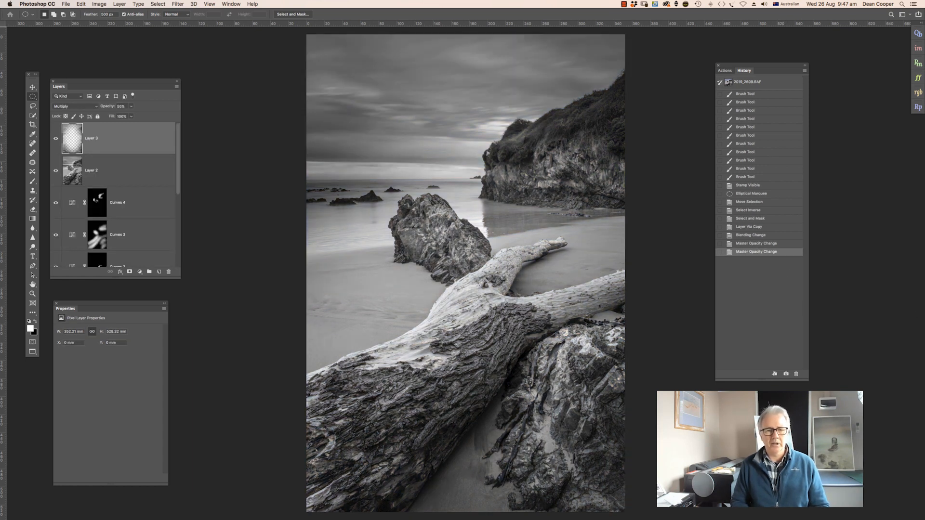
Merge the vignette layer down into Layer 2, and hide the merged layer and the four Curves layers.
key("super+e")
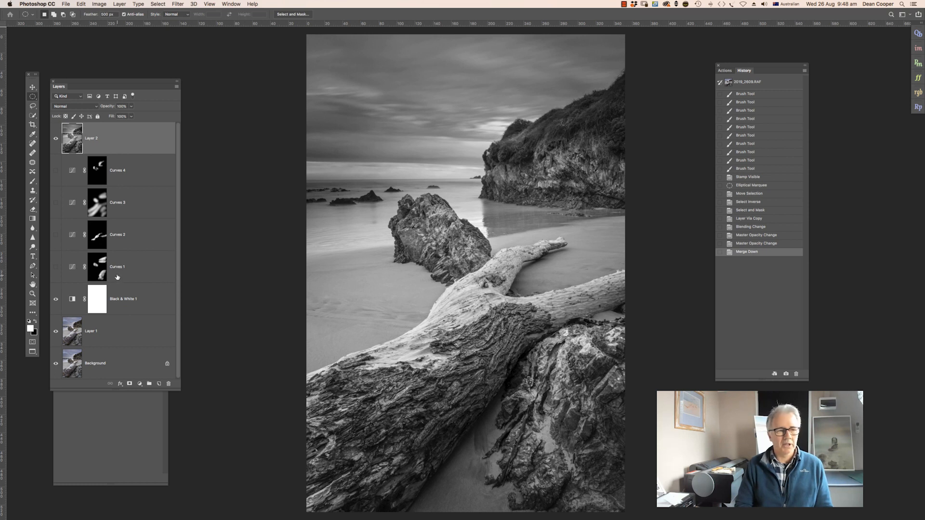
left_click(55, 139)
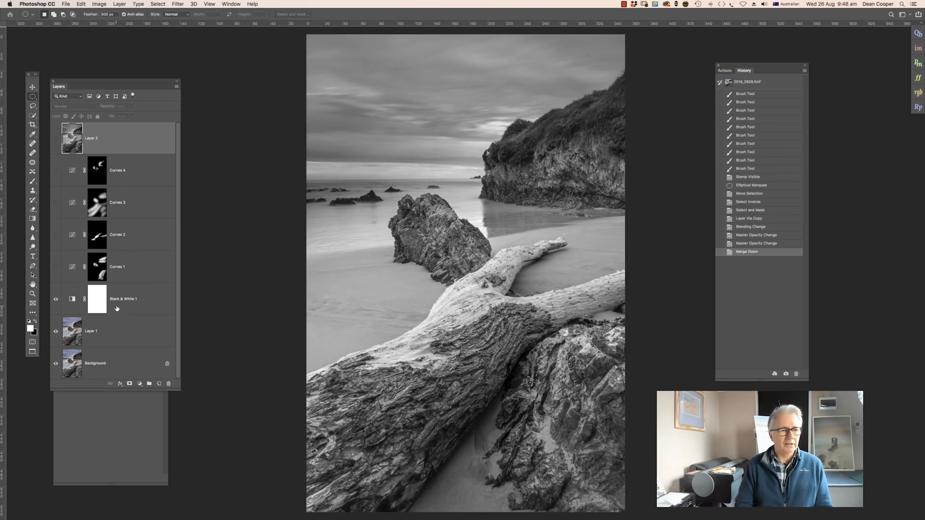
Review the effects of Curves 1 and Curves 2 on the black and white image one after the other, leaving both layers visible.
left_click(55, 268)
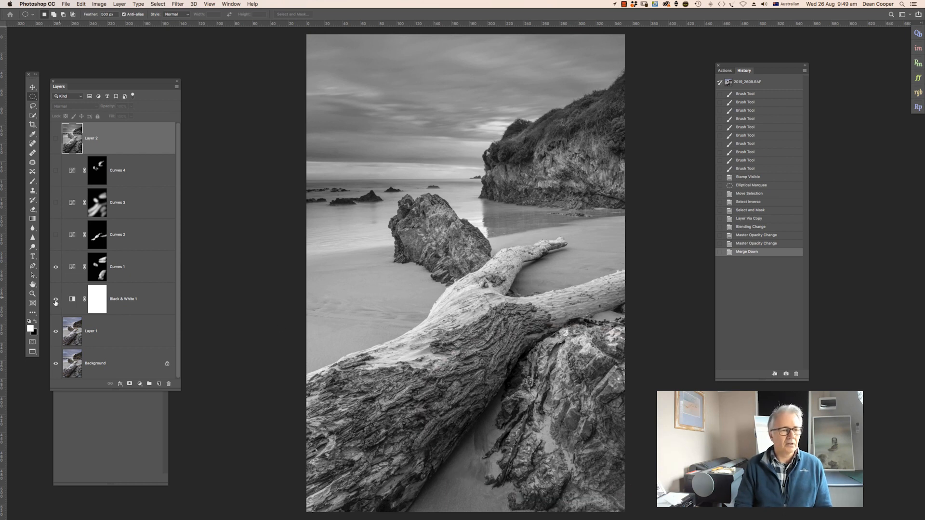
left_click(53, 271)
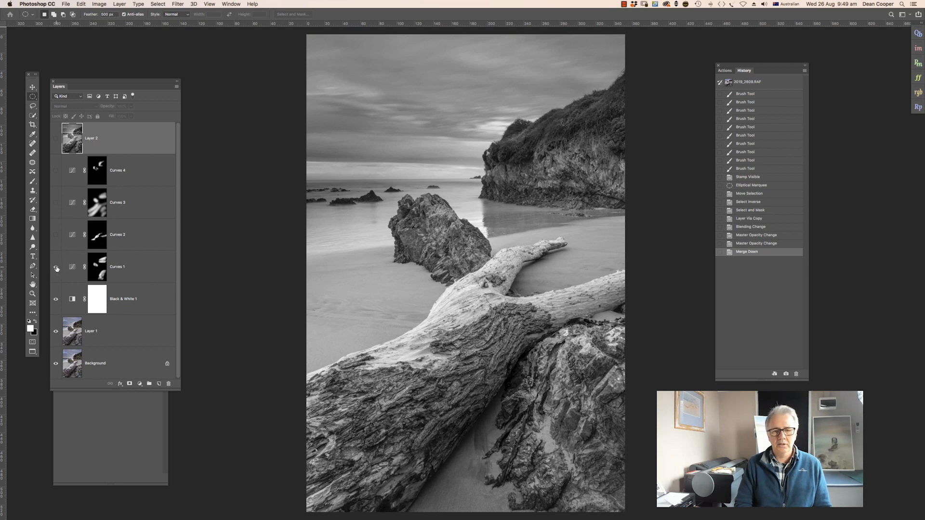
left_click(57, 269)
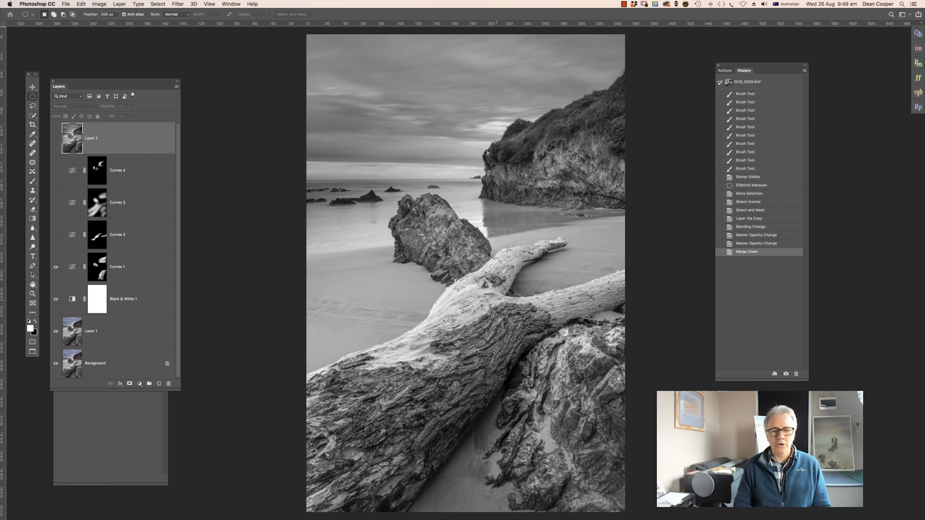
left_click(56, 238)
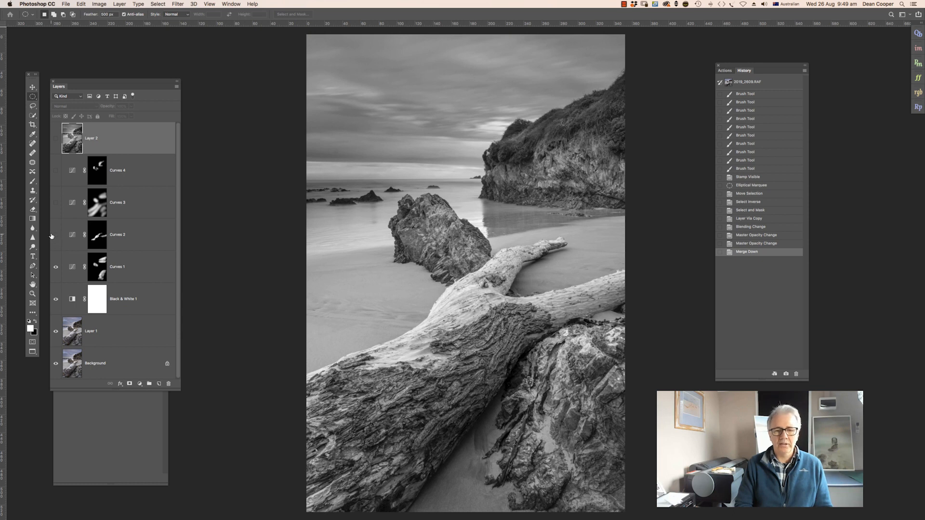
left_click(56, 238)
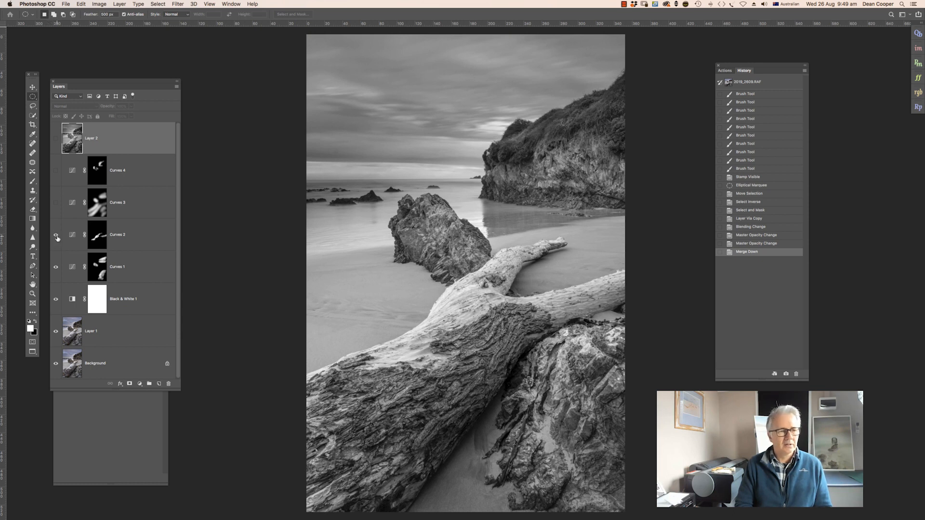
Compare the image with and without Curves 3 and Curves 4, leave both visible, and show the merged vignette layer again.
left_click(54, 204)
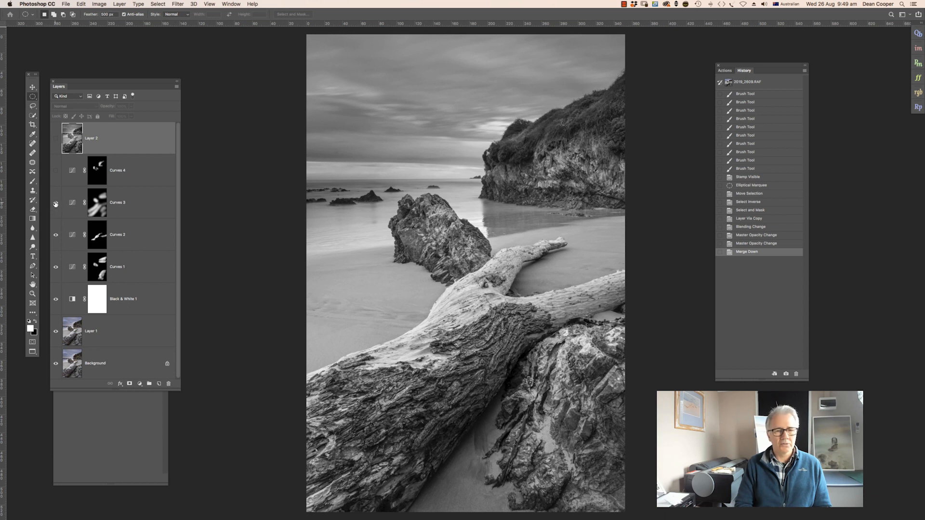
left_click(54, 205)
left_click(53, 206)
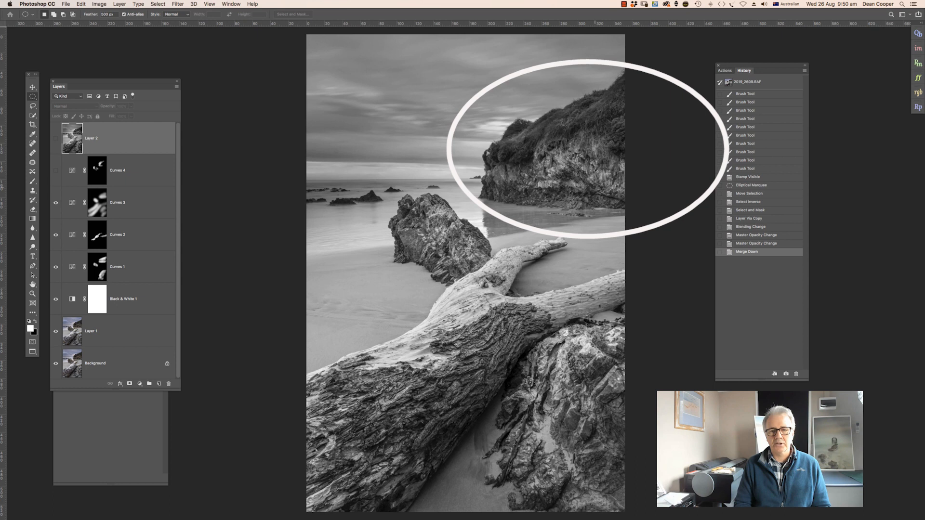
left_click(55, 171)
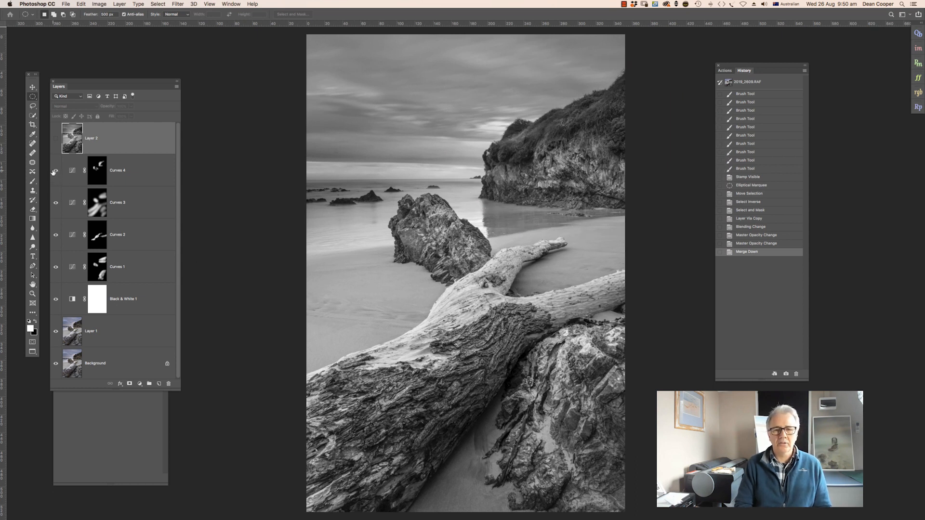
left_click(55, 171)
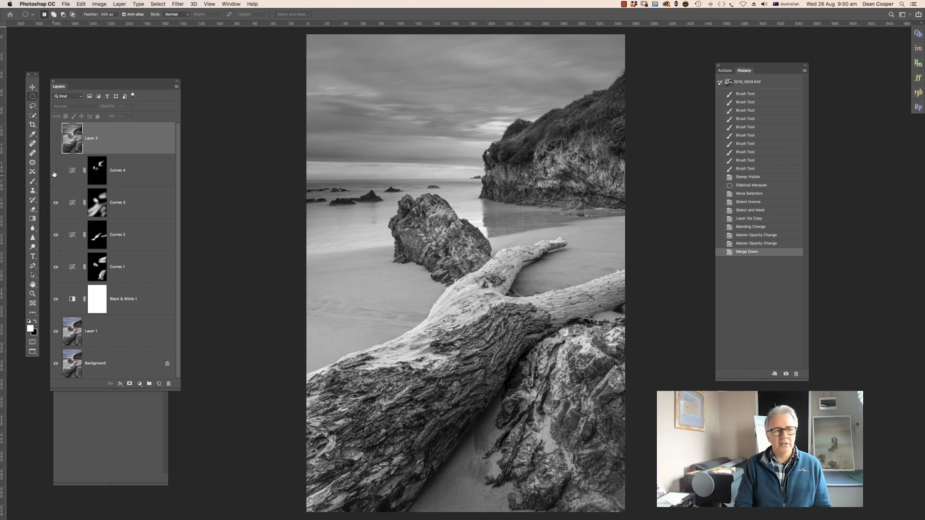
left_click(55, 171)
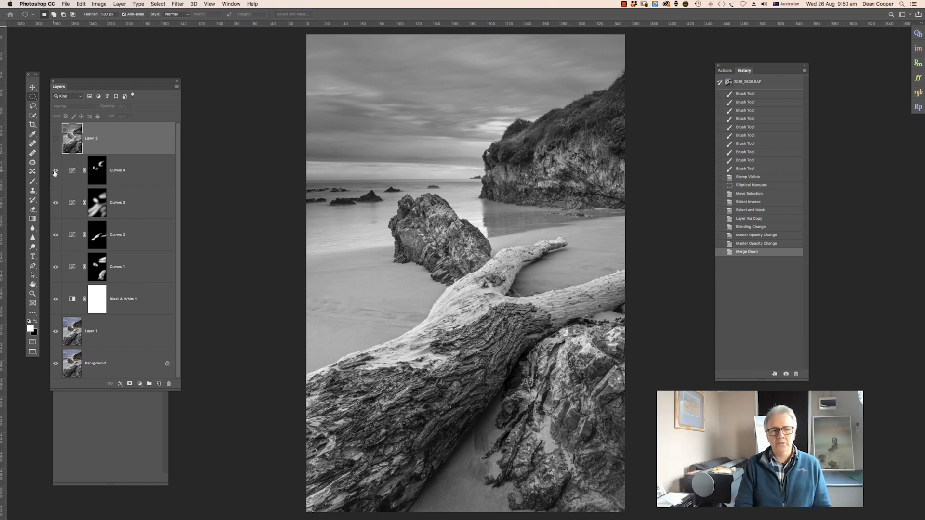
left_click(55, 138)
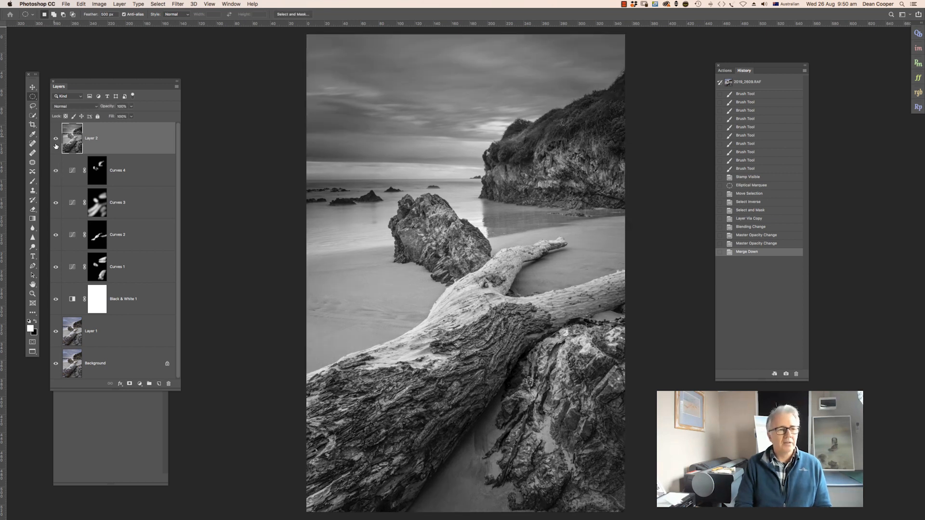